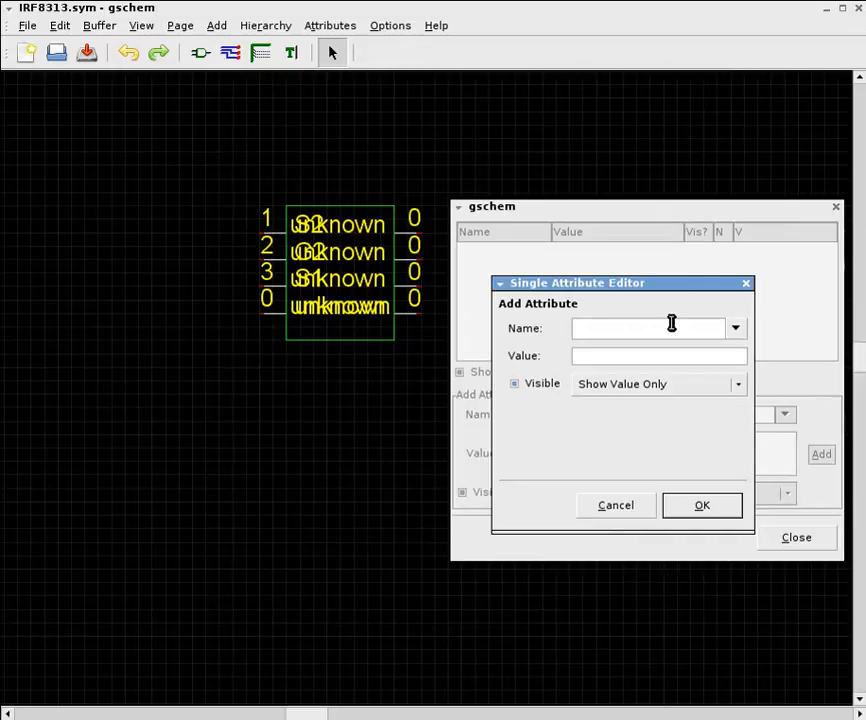
# Add a visible refdes attribute with the value Q? and place it just above the symbol's box
pyautogui.click(736, 330)
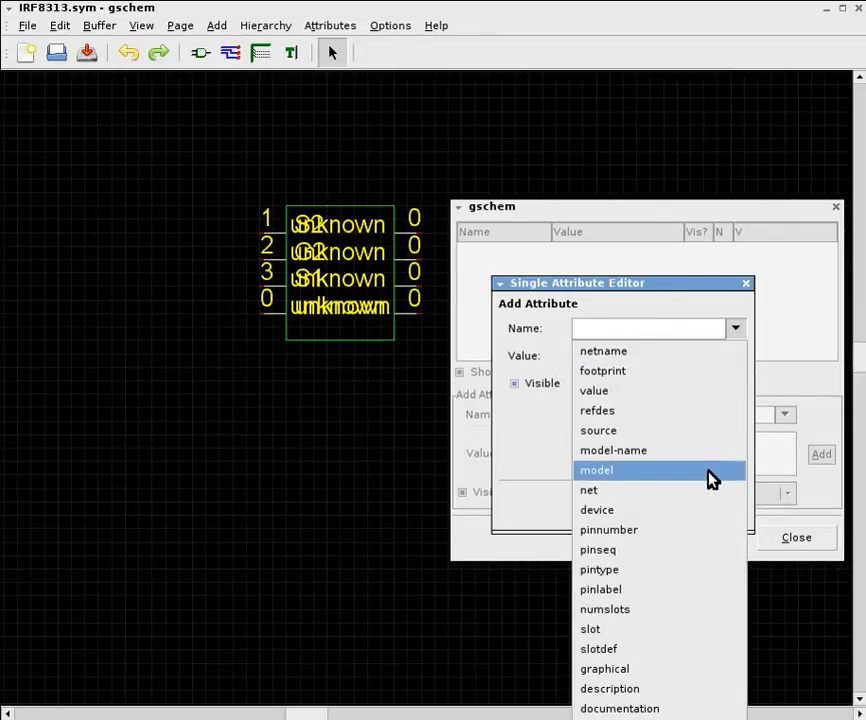
pyautogui.click(683, 413)
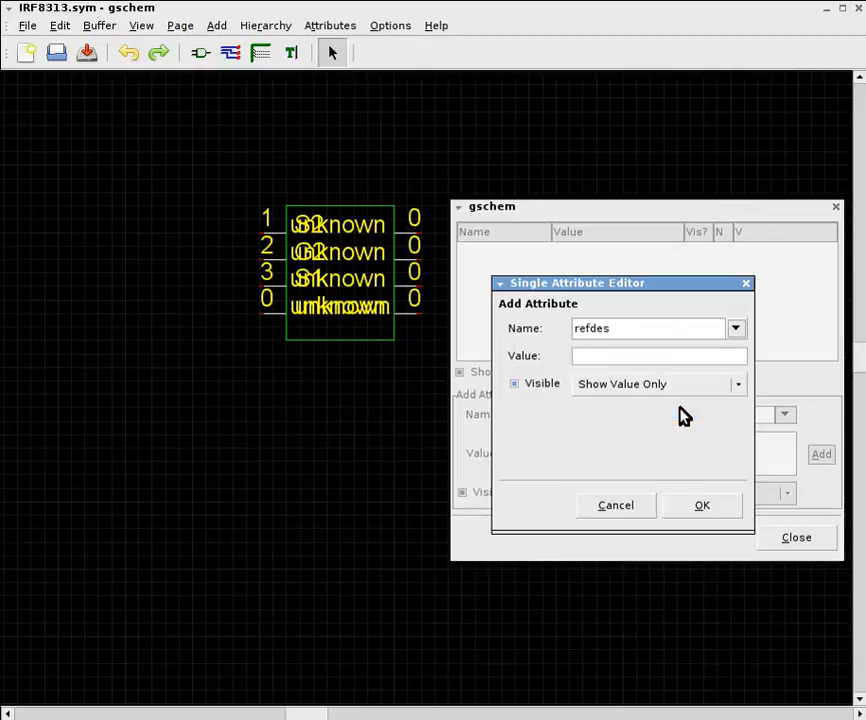
pyautogui.click(656, 355)
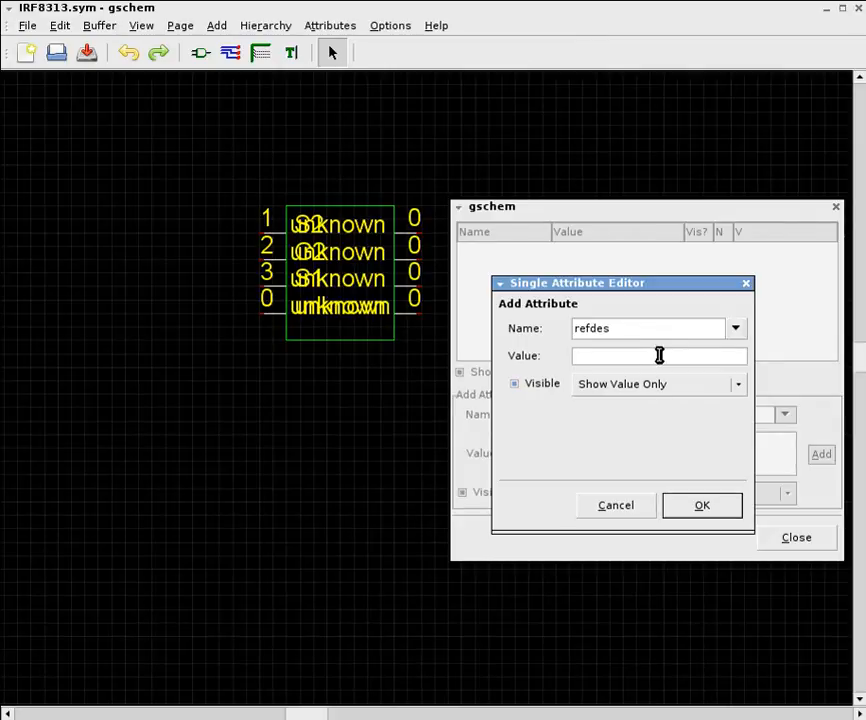
pyautogui.write('Q?')
pyautogui.click(701, 508)
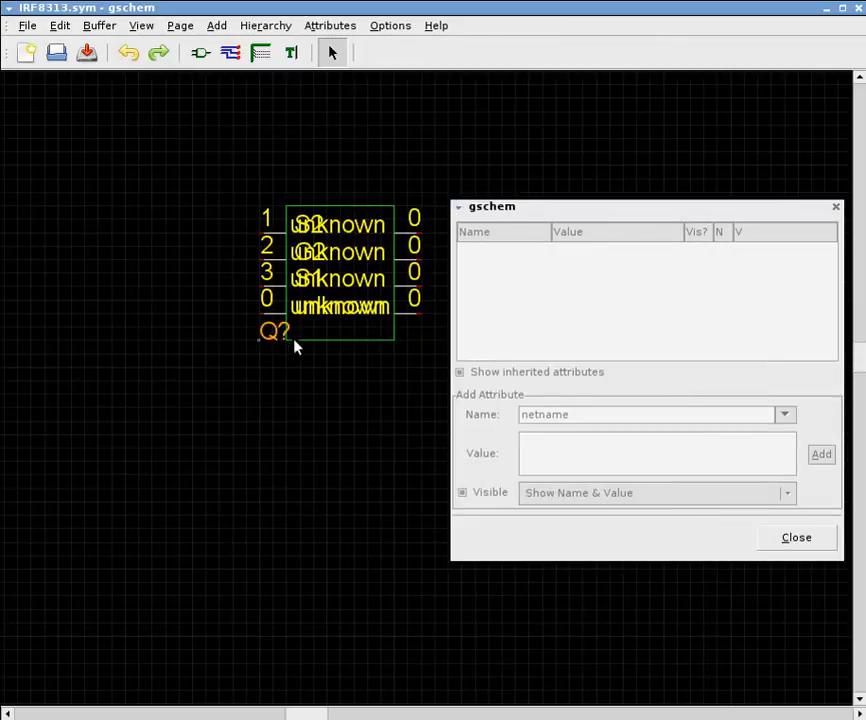
pyautogui.click(304, 357)
pyautogui.moveTo(258, 346); pyautogui.dragTo(295, 199)
# Add a device attribute with the value IRF8313, set to Show Name & Value but not visible
pyautogui.click(218, 28)
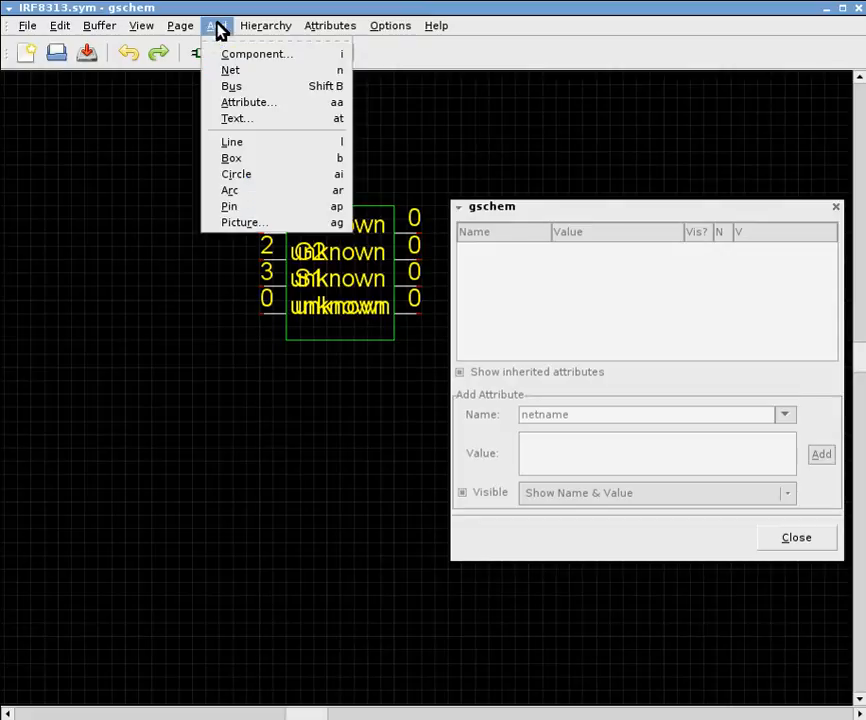
pyautogui.click(270, 112)
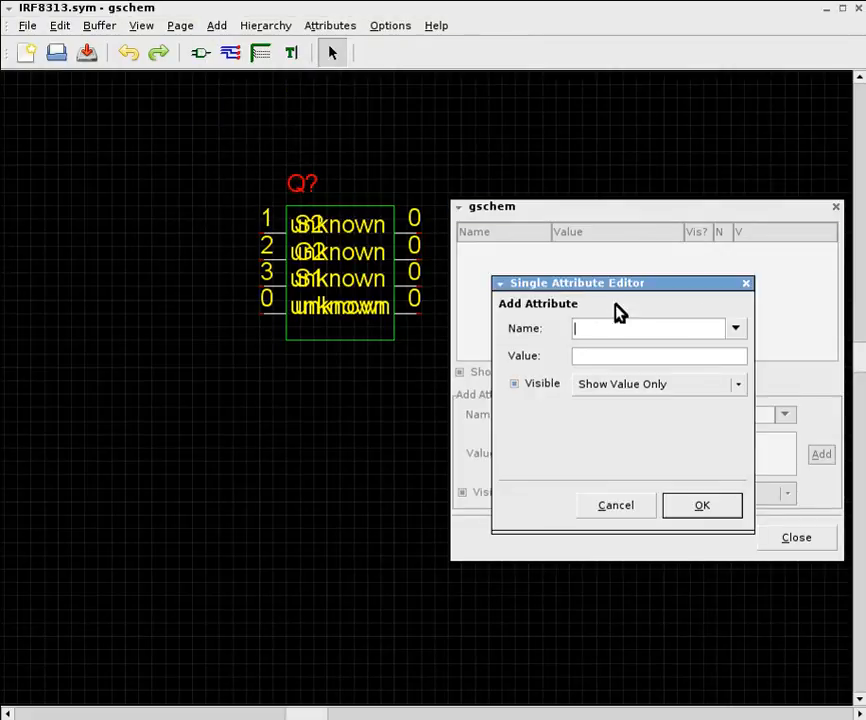
pyautogui.click(737, 330)
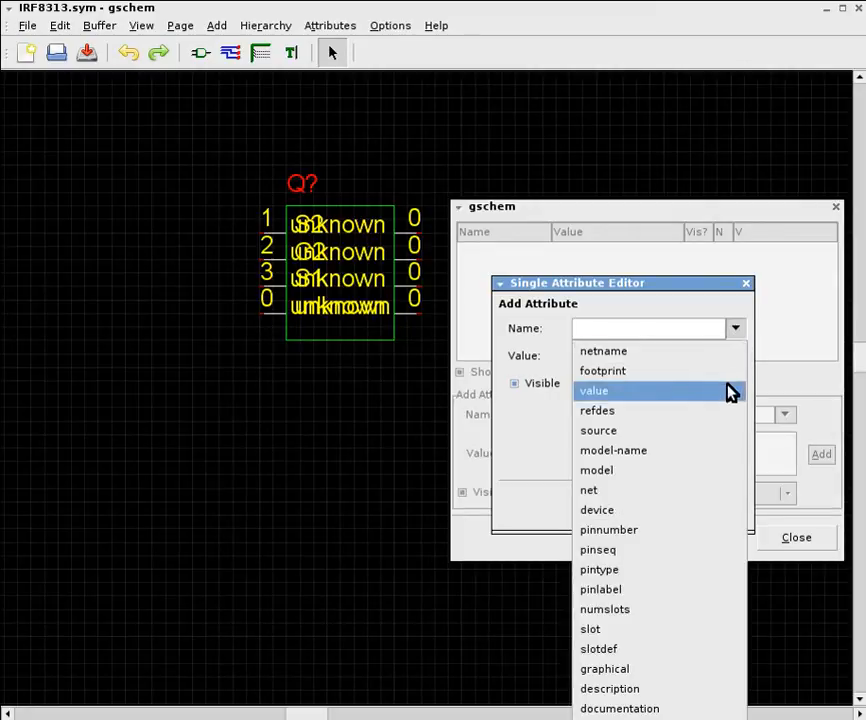
pyautogui.click(722, 511)
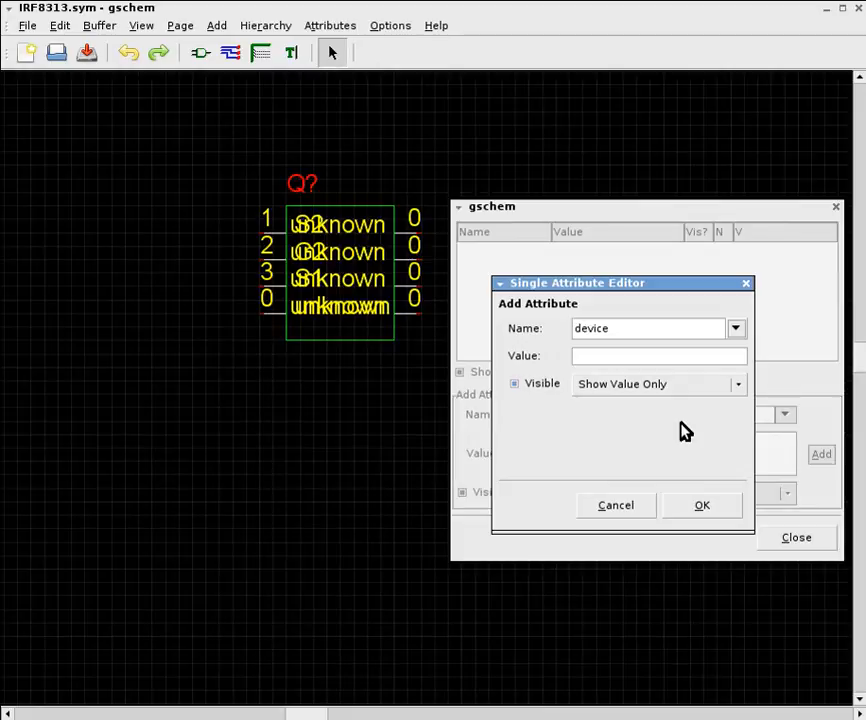
pyautogui.click(666, 357)
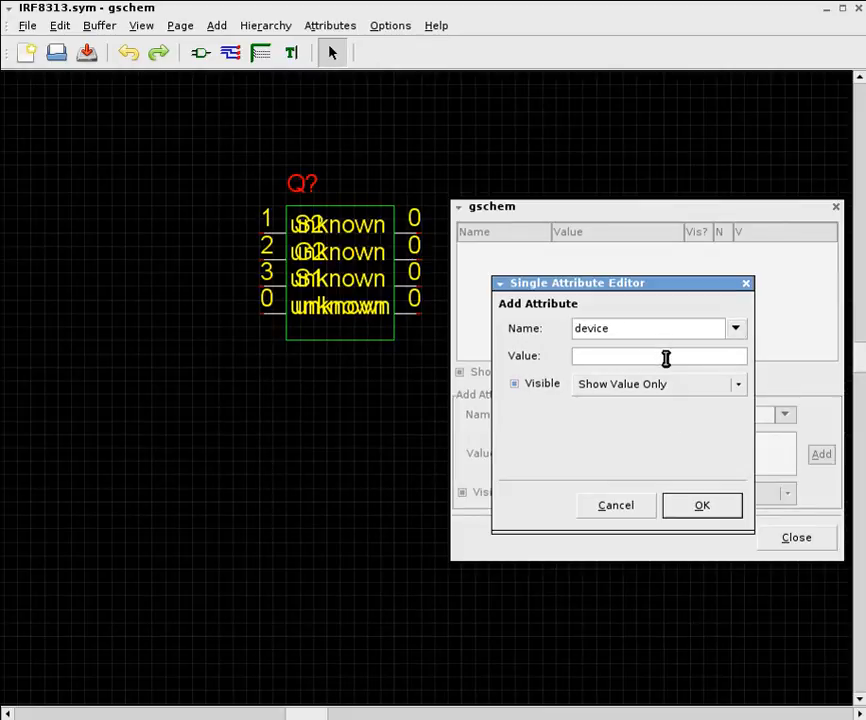
pyautogui.write('IRF8313')
pyautogui.click(615, 391)
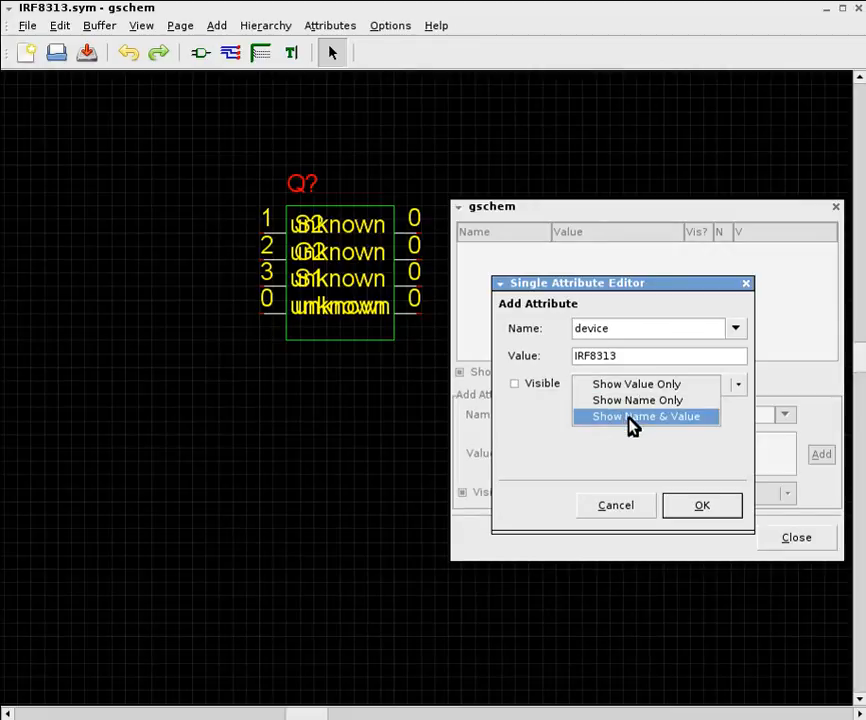
pyautogui.click(632, 417)
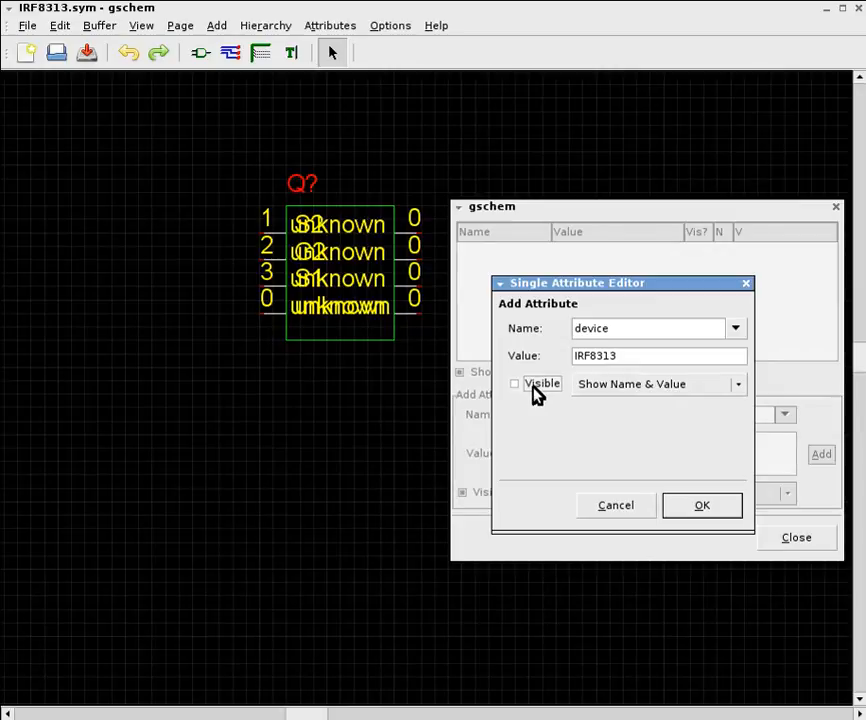
pyautogui.click(711, 512)
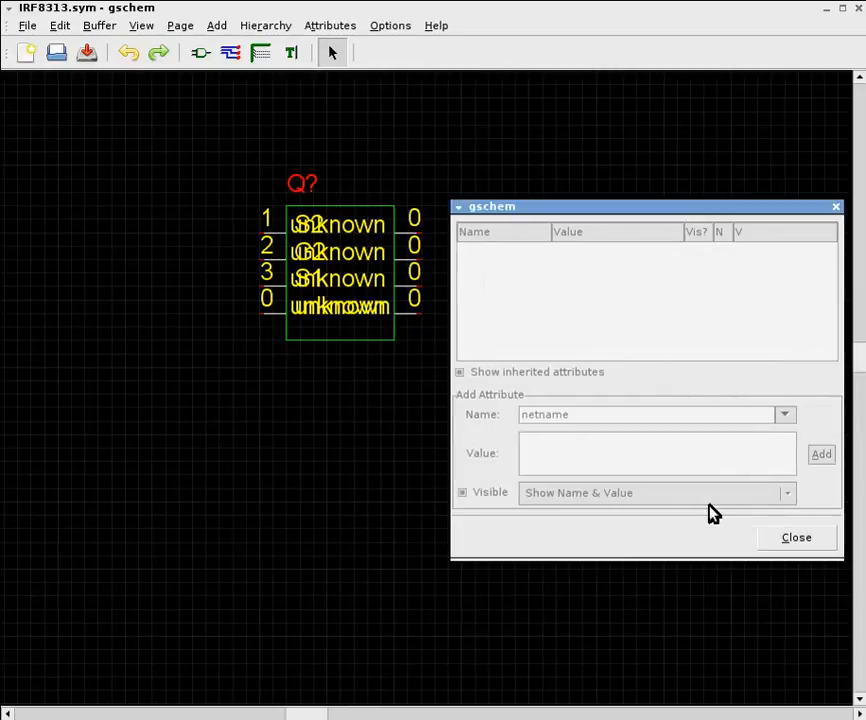
# Show the invisible text and move the device attribute above the Q? label
pyautogui.click(368, 163)
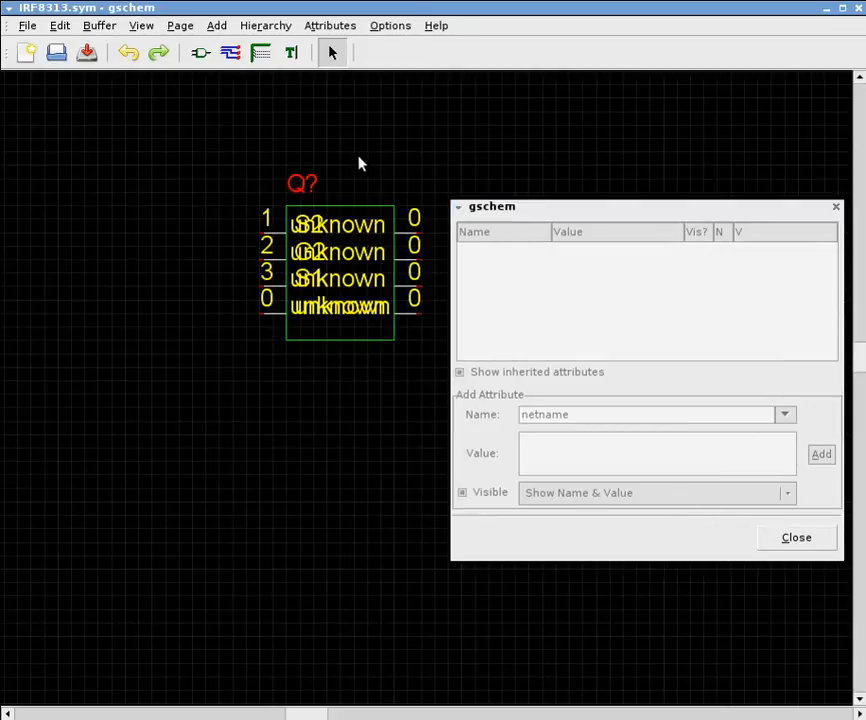
pyautogui.click(62, 27)
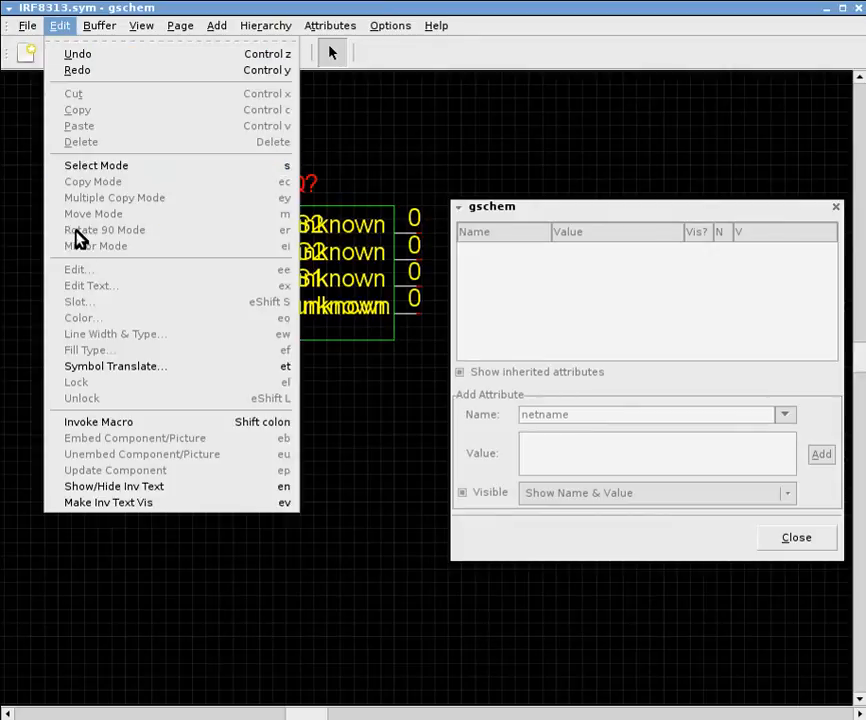
pyautogui.click(158, 487)
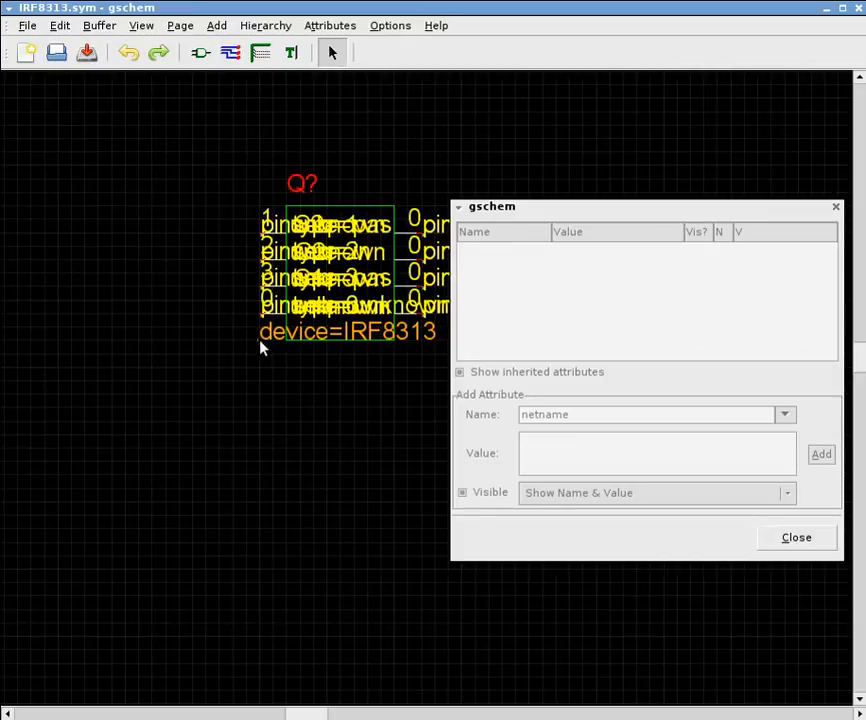
pyautogui.moveTo(262, 345); pyautogui.dragTo(282, 105)
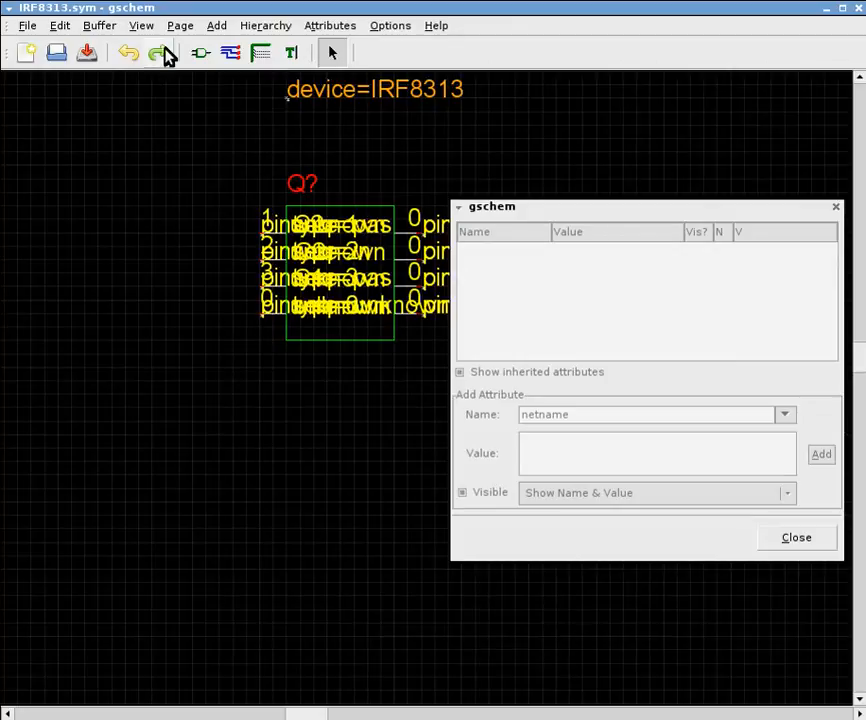
pyautogui.click(216, 27)
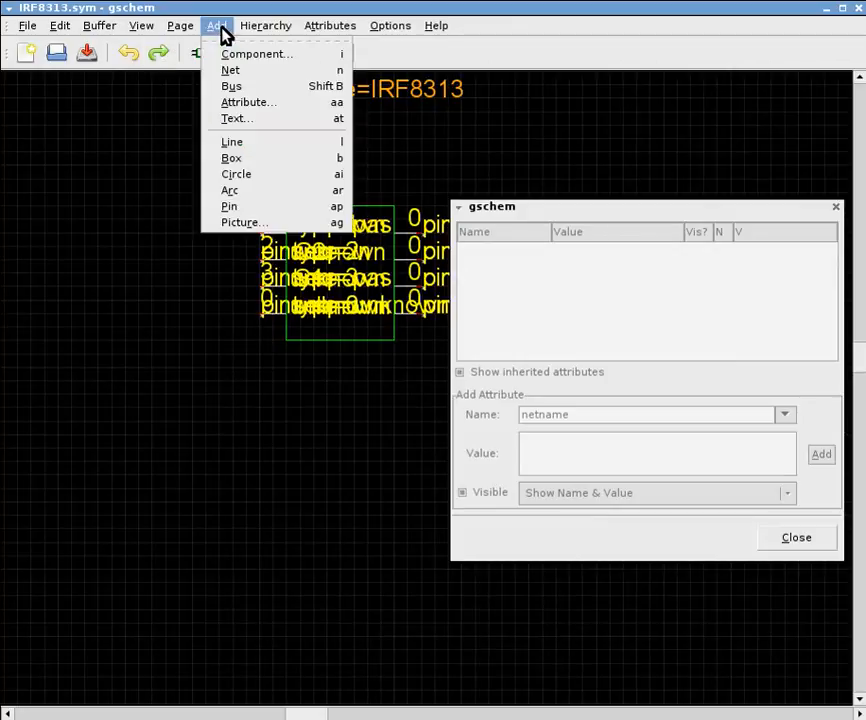
pyautogui.click(252, 4)
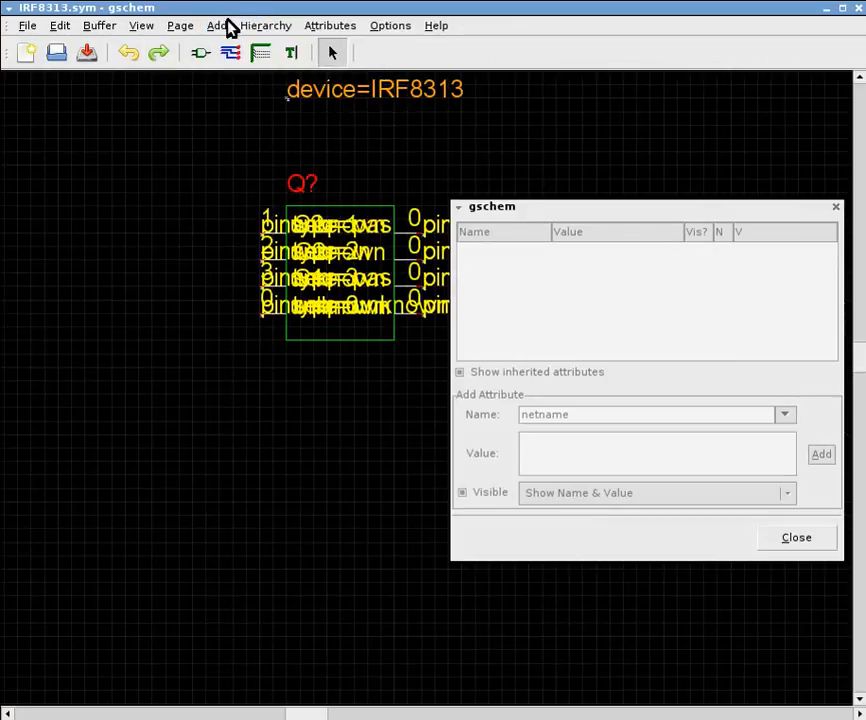
pyautogui.click(218, 27)
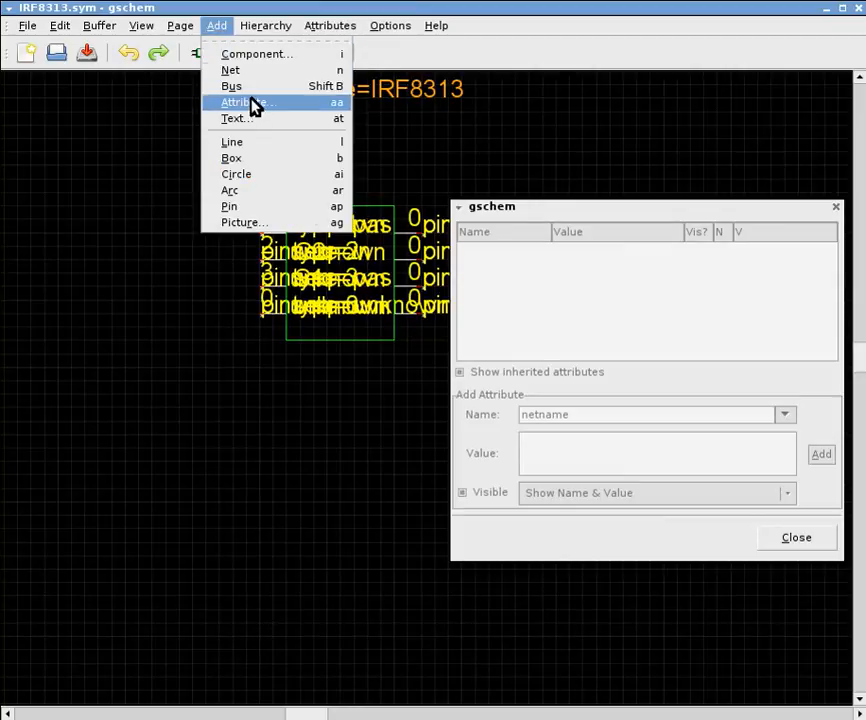
pyautogui.click(401, 9)
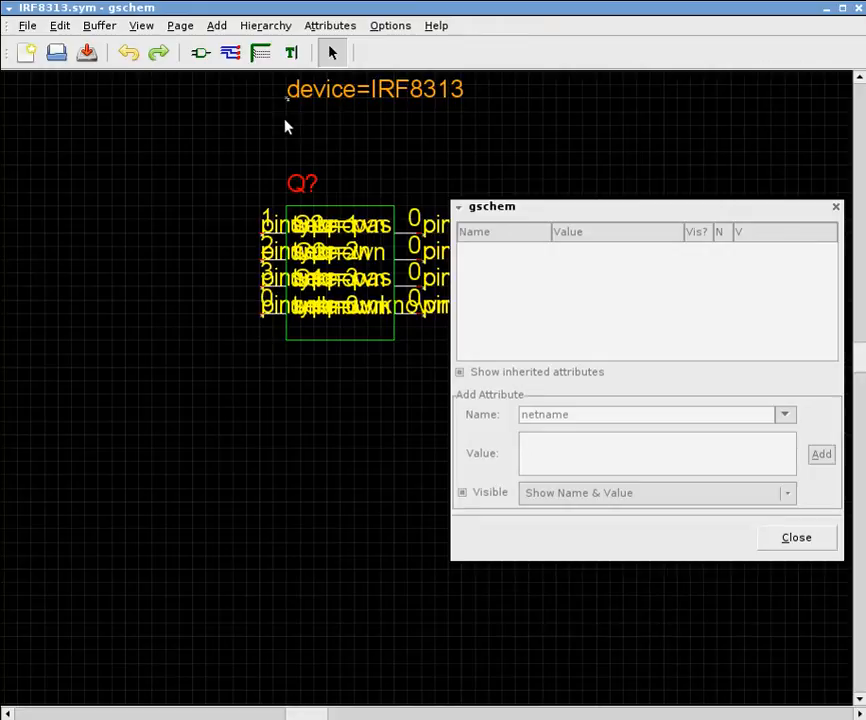
# Start a new attribute named description, leaving its value ready for entry
pyautogui.press('a')
pyautogui.press('a')
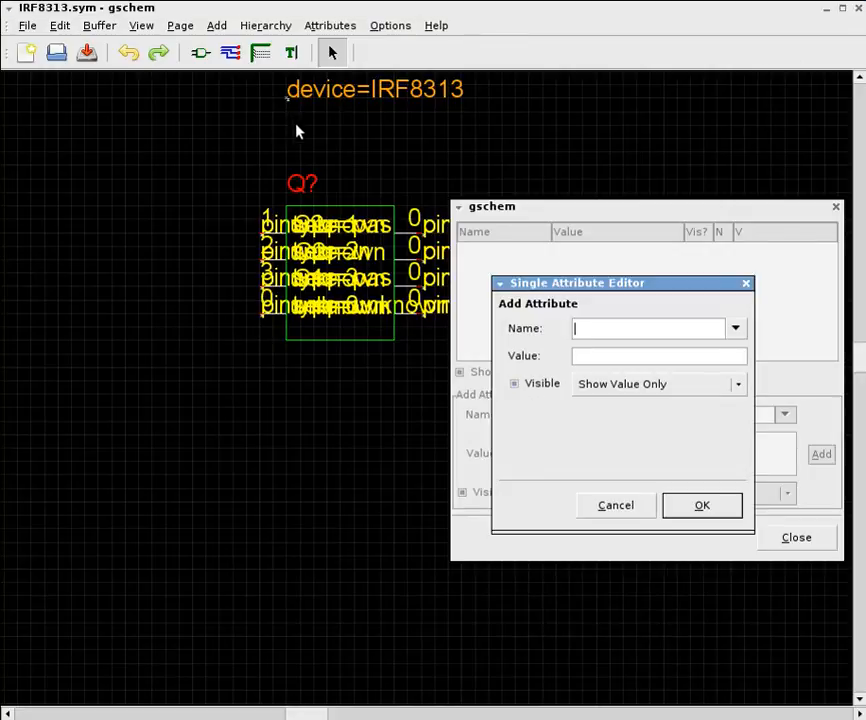
pyautogui.click(737, 330)
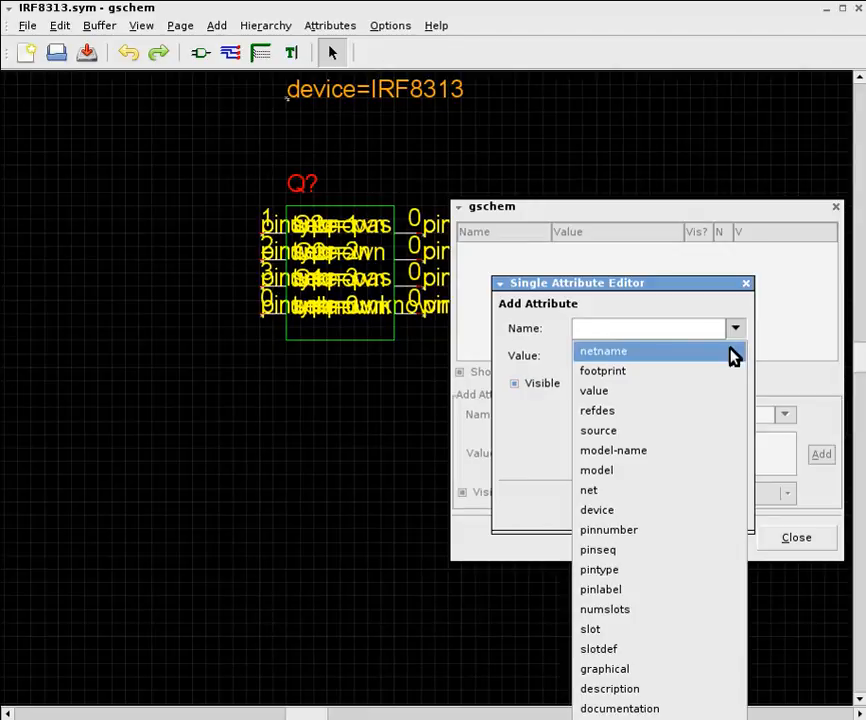
pyautogui.click(720, 689)
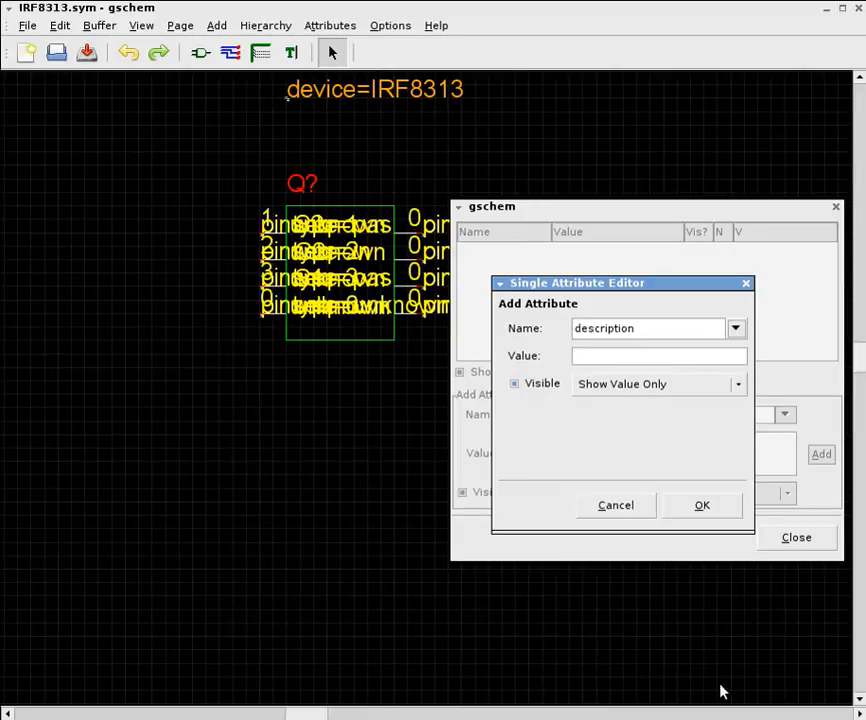
pyautogui.click(634, 356)
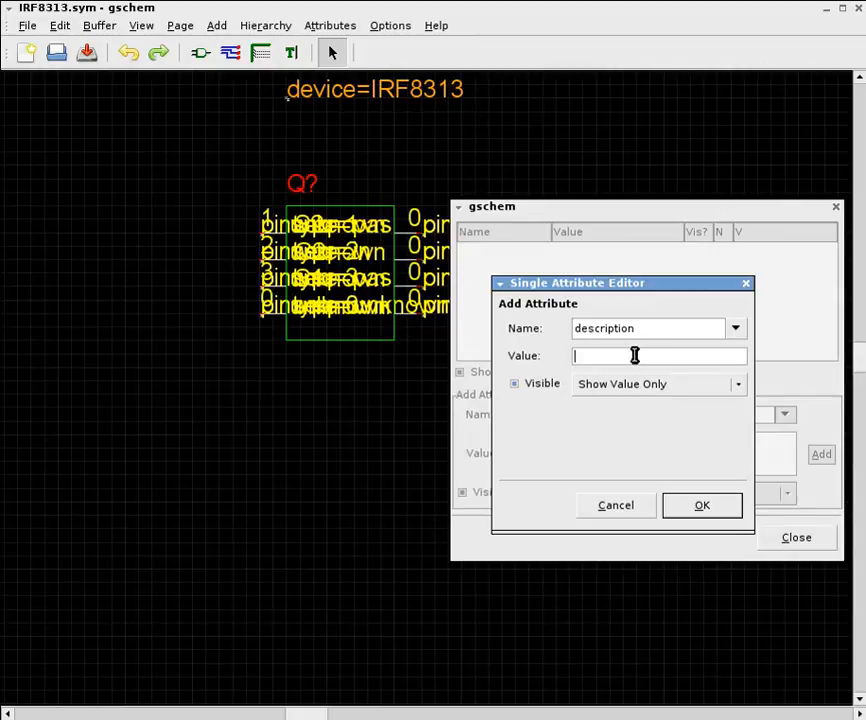
# Switch to the IRF8313PbF datasheet and look through its pages for details that describe the part
pyautogui.hotkey('alt', 'Tab')
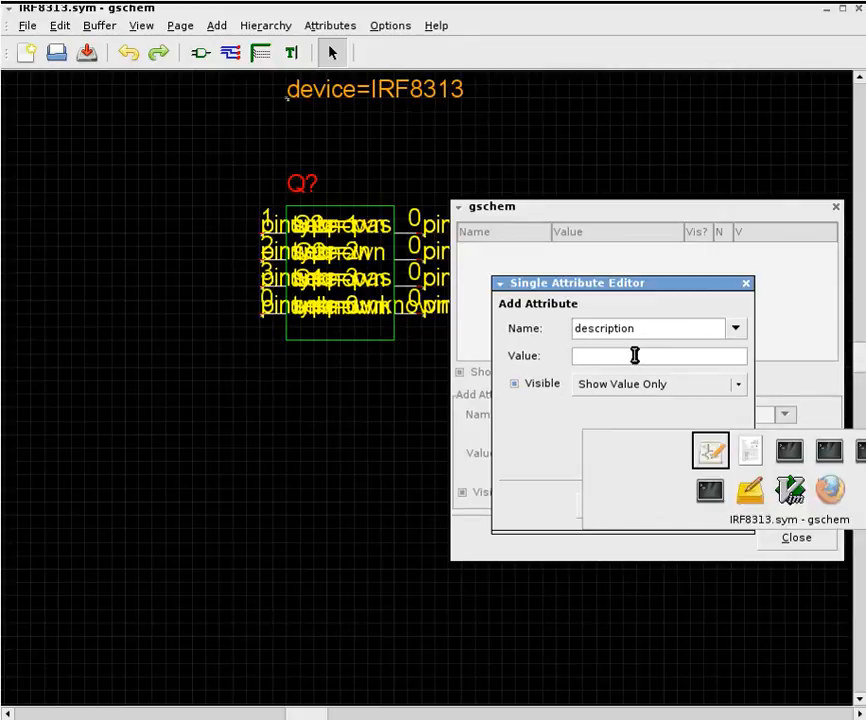
pyautogui.hotkey('alt', 'Tab')
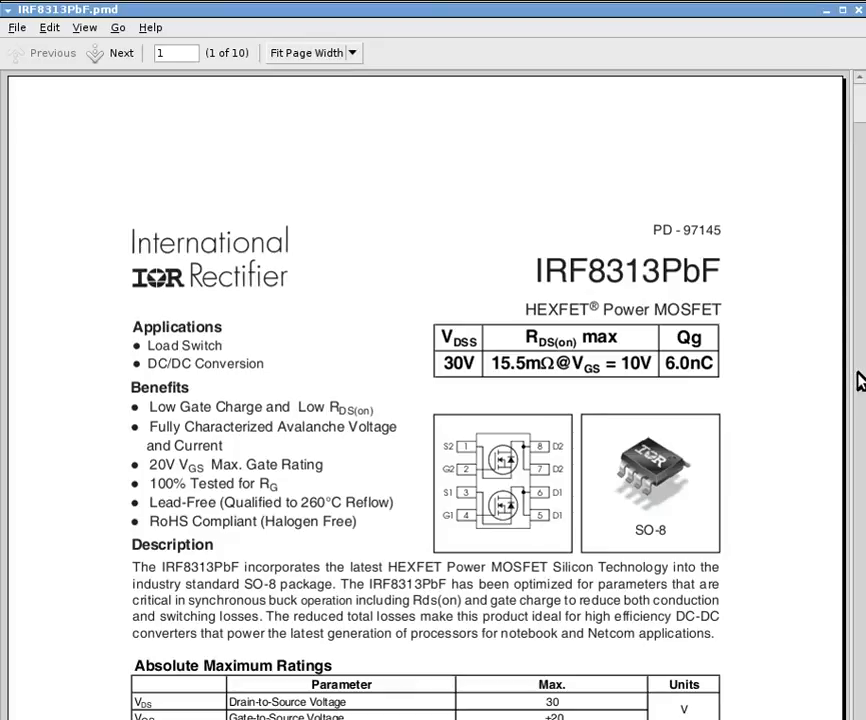
pyautogui.scroll(-2, 862, 110)
pyautogui.scroll(-6, 862, 110)
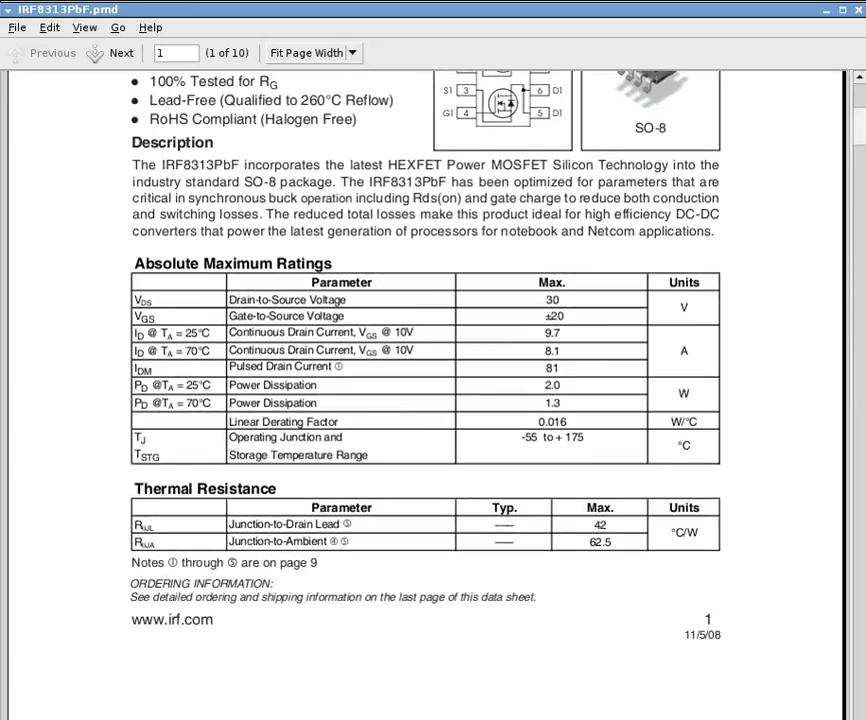
pyautogui.scroll(-15, 862, 110)
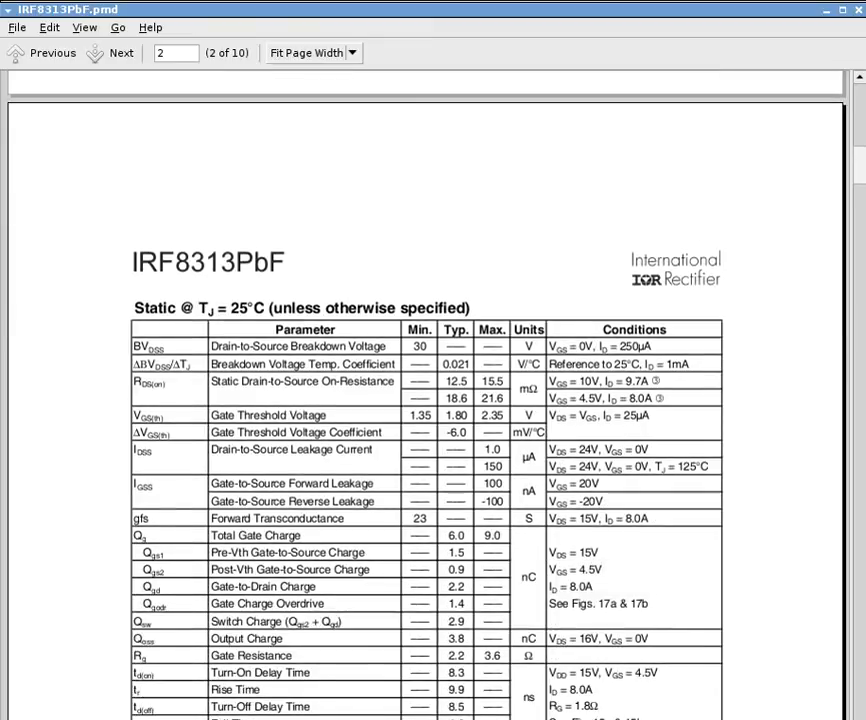
pyautogui.scroll(-1, 862, 110)
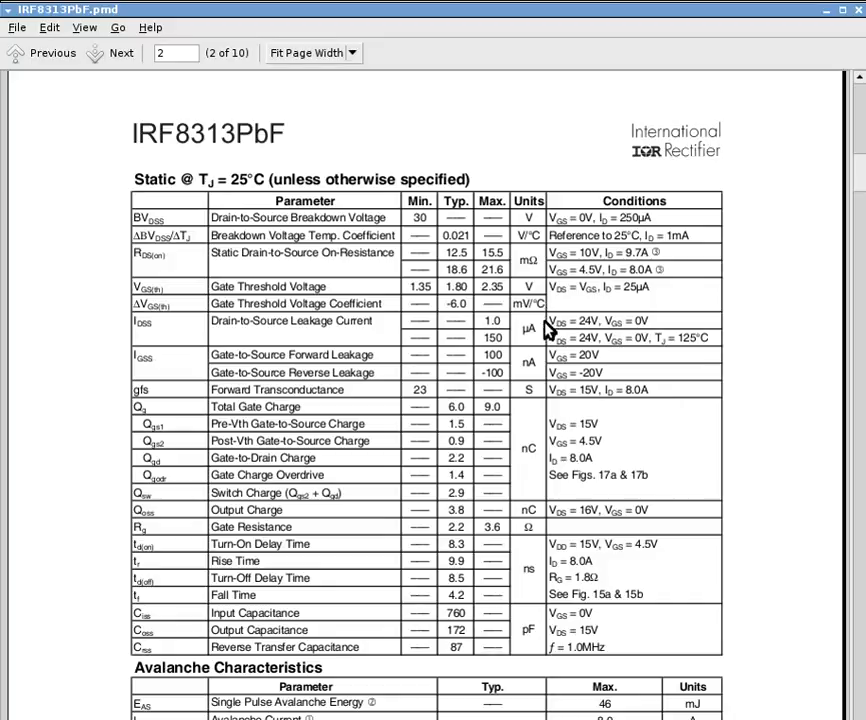
pyautogui.moveTo(859, 172); pyautogui.dragTo(864, 303)
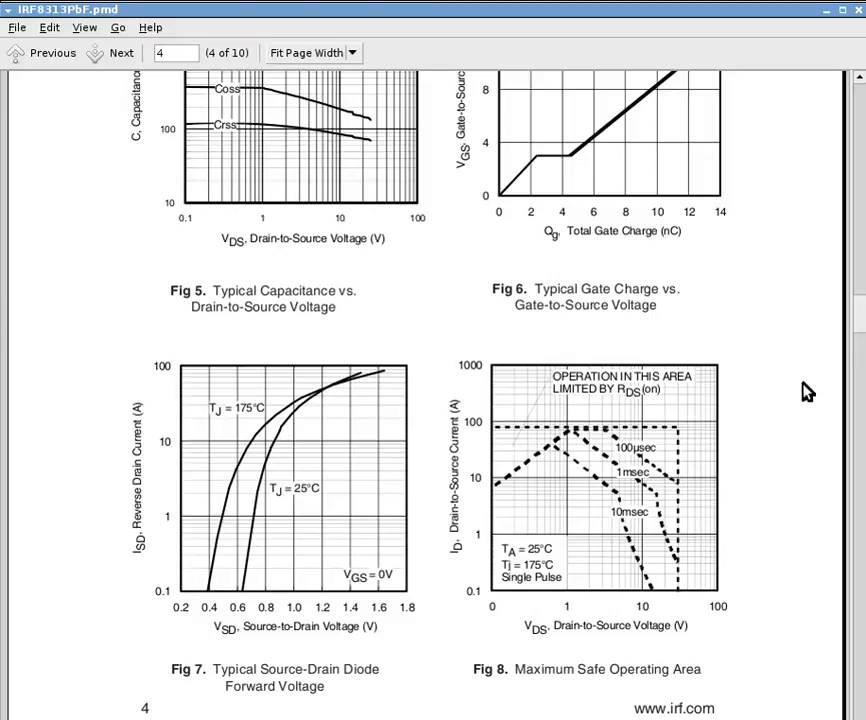
pyautogui.scroll(-1, 860, 330)
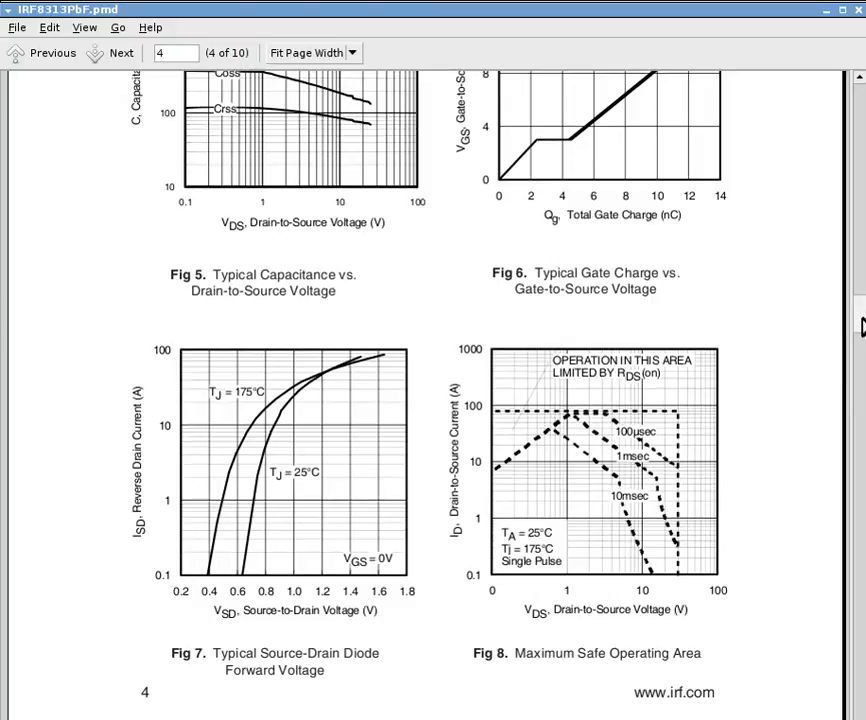
pyautogui.scroll(3, 860, 325)
pyautogui.scroll(-5, 860, 328)
pyautogui.scroll(-5, 860, 330)
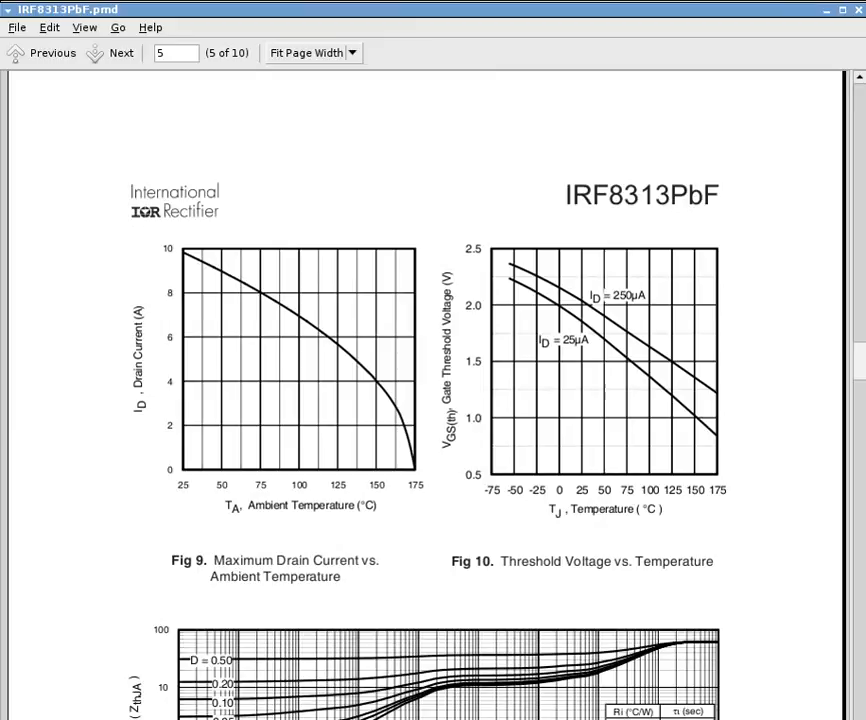
pyautogui.scroll(-10, 425, 400)
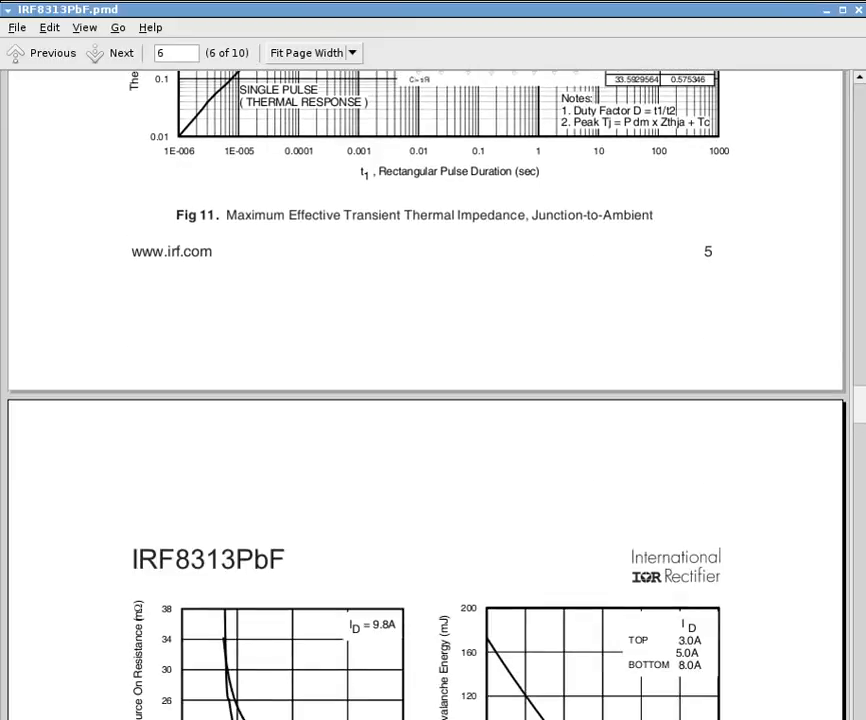
pyautogui.scroll(3, 425, 400)
pyautogui.scroll(-6, 425, 400)
pyautogui.scroll(-1, 425, 400)
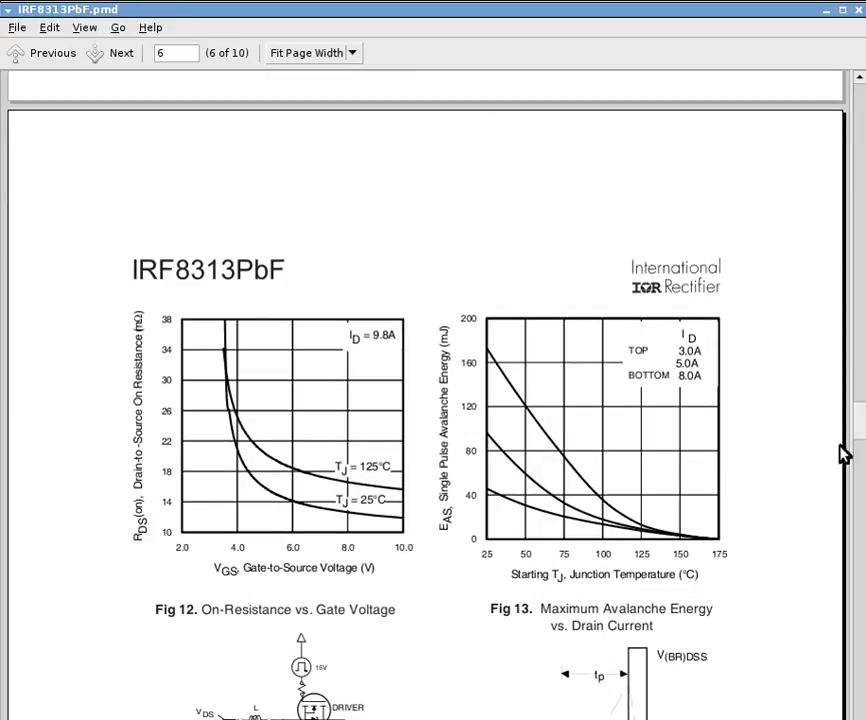
pyautogui.moveTo(858, 437); pyautogui.dragTo(847, 108)
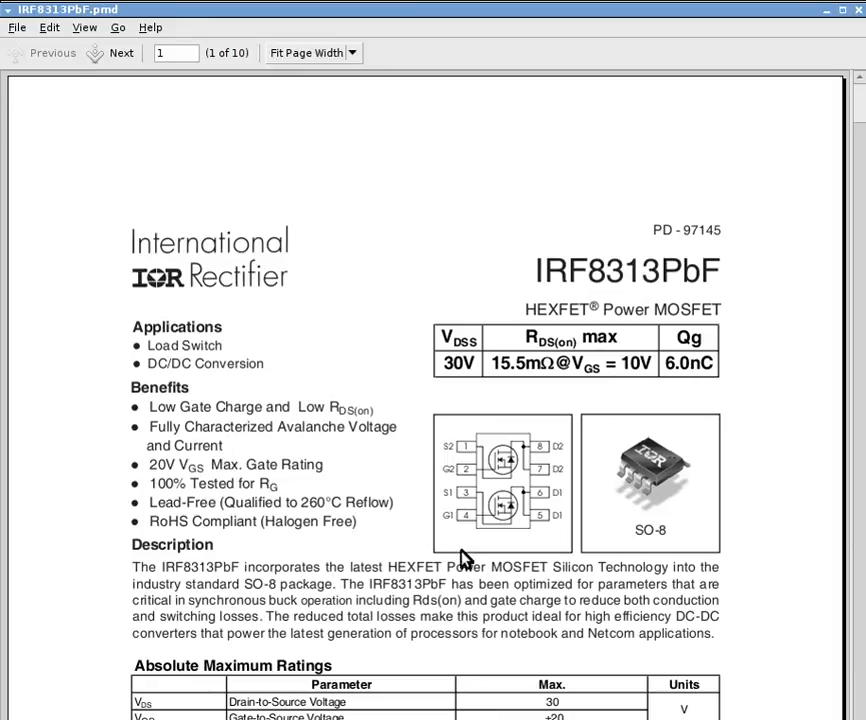
# Check the datasheet's absolute maximum ratings, return to gschem and add the description dual N-MOSFET 8A with Show Name & Value
pyautogui.moveTo(862, 106); pyautogui.dragTo(863, 126)
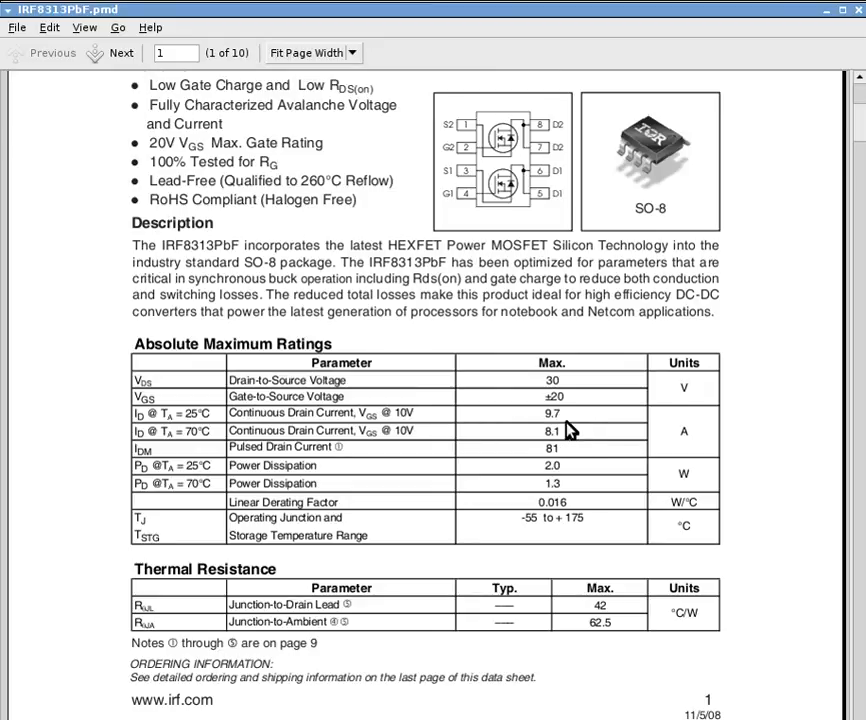
pyautogui.hotkey('alt', 'Tab')
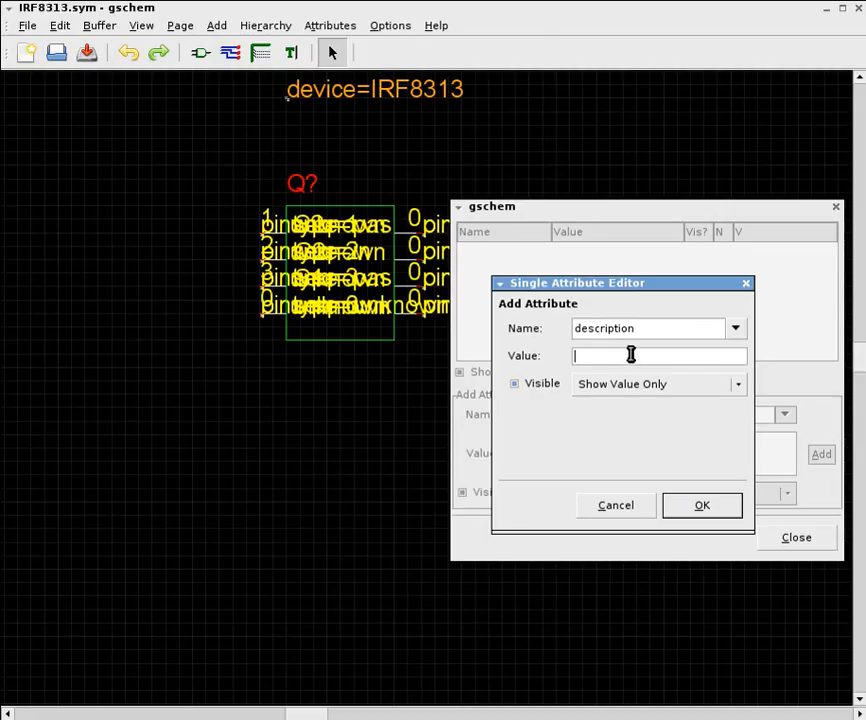
pyautogui.write('dual N-MOSFET 8A')
pyautogui.click(643, 386)
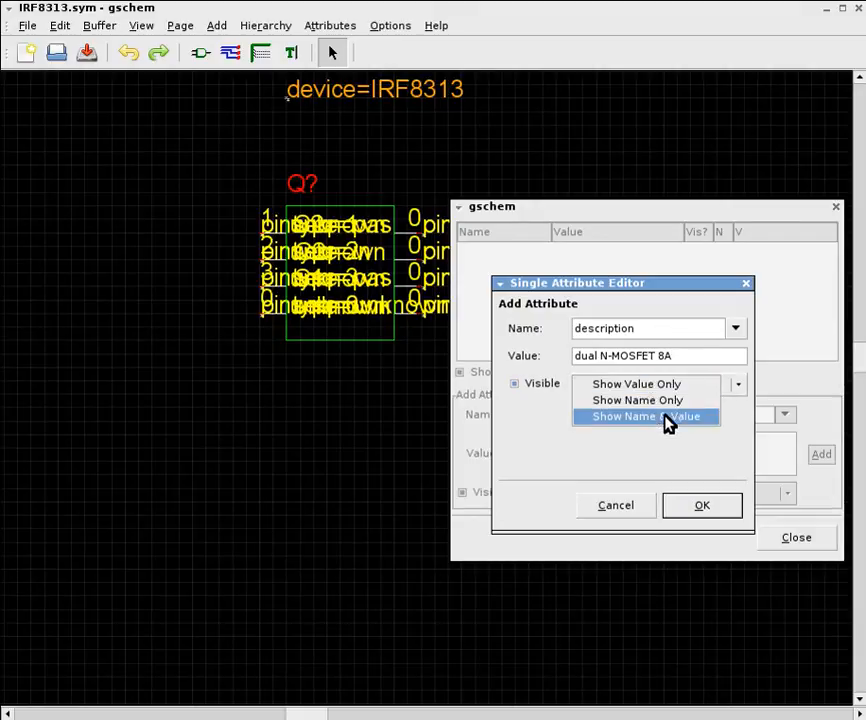
pyautogui.click(667, 424)
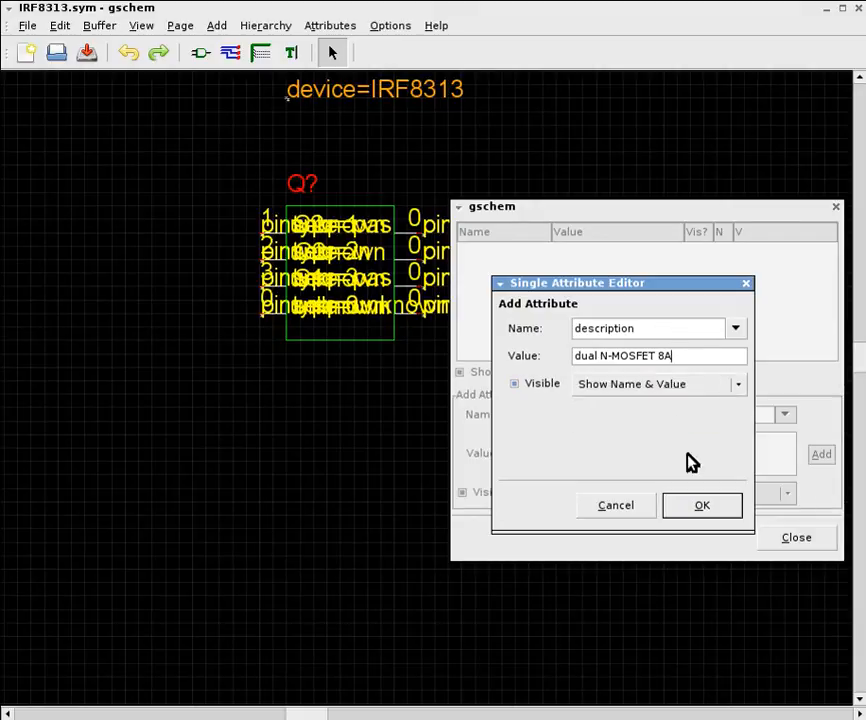
pyautogui.click(714, 508)
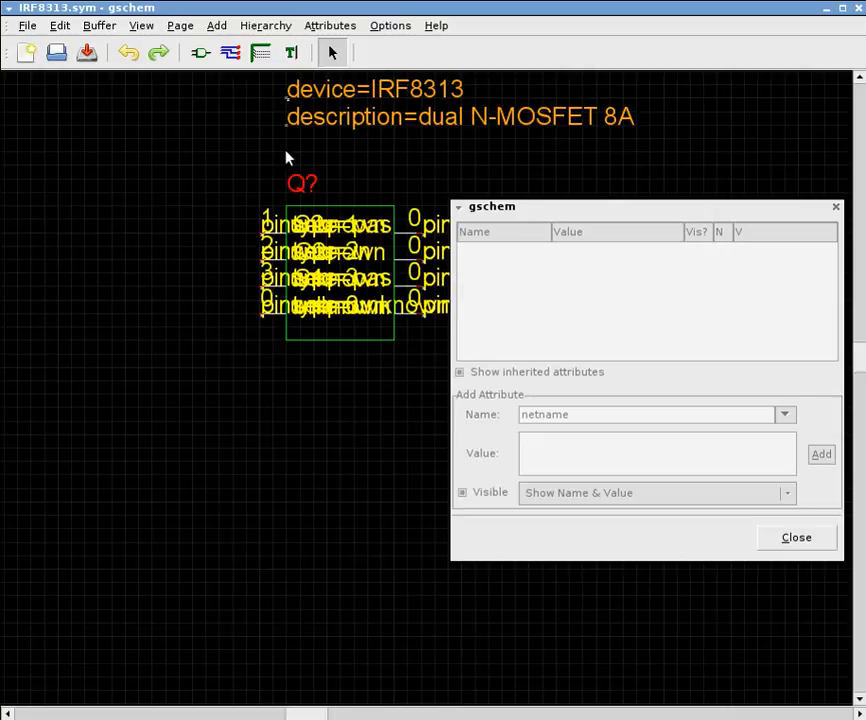
pyautogui.press('a')
pyautogui.press('a')
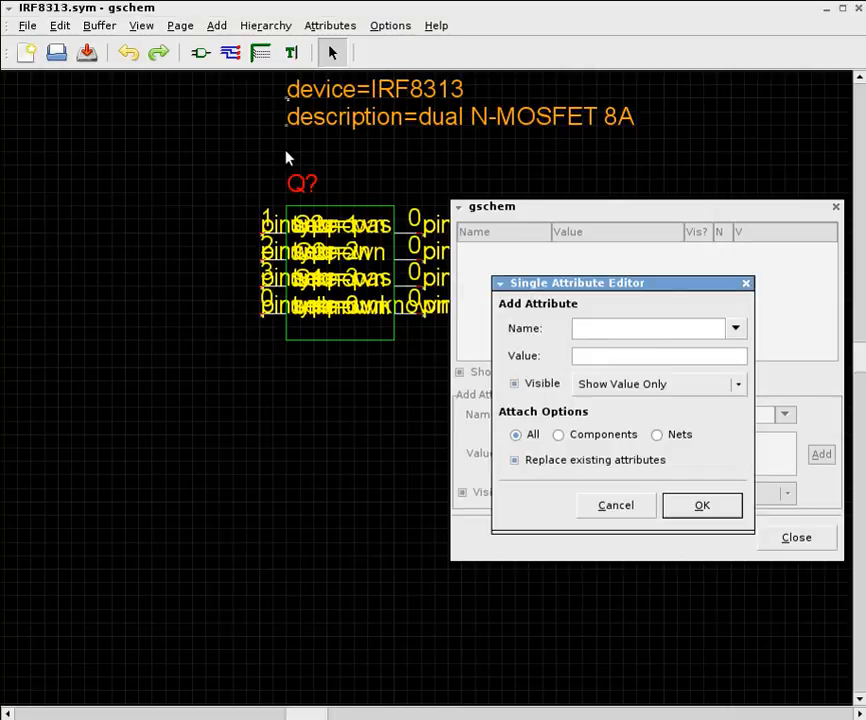
pyautogui.click(736, 330)
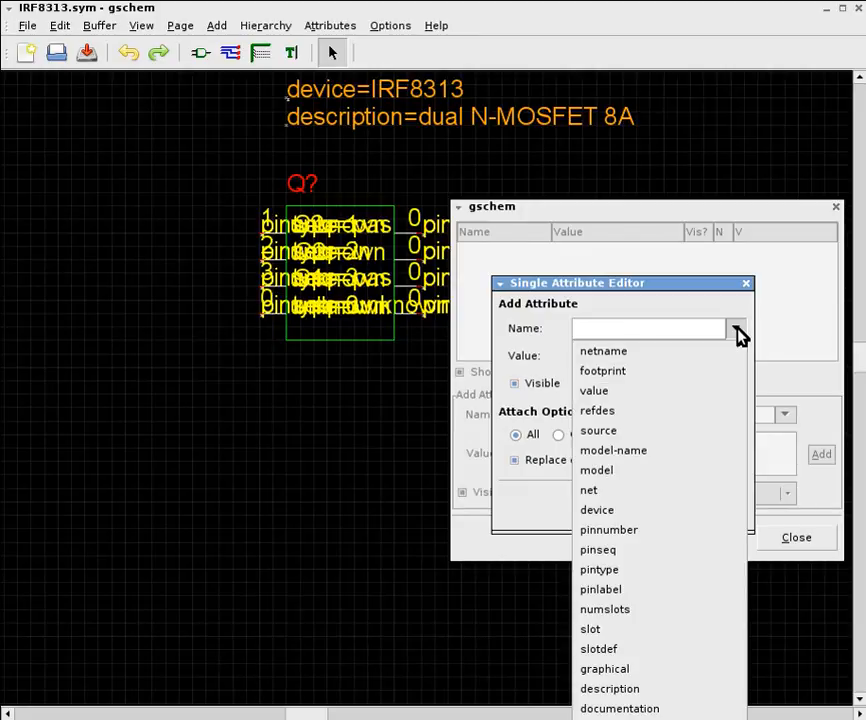
pyautogui.click(716, 375)
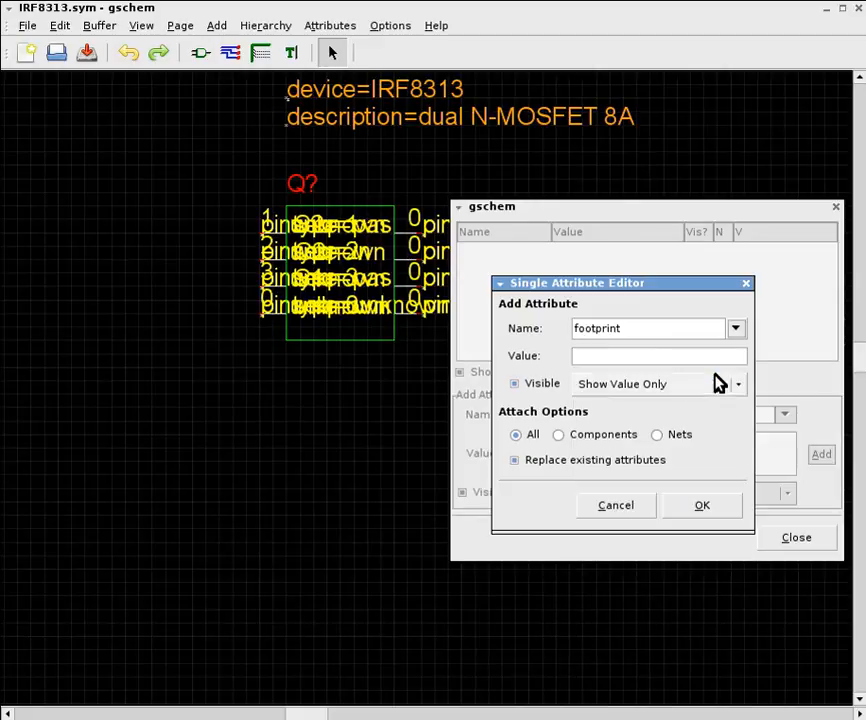
pyautogui.click(693, 358)
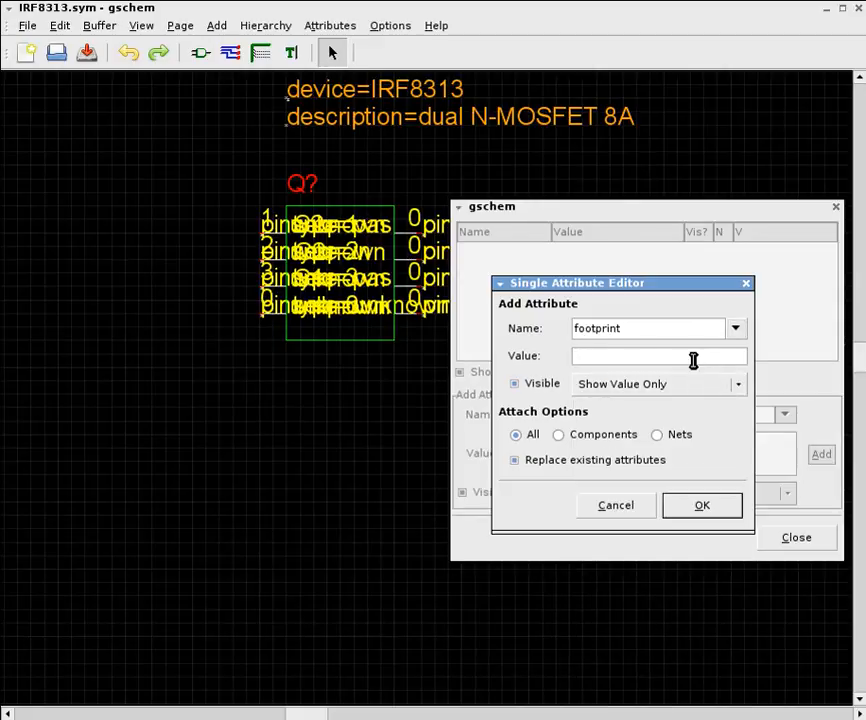
pyautogui.write('SO8')
pyautogui.click(628, 506)
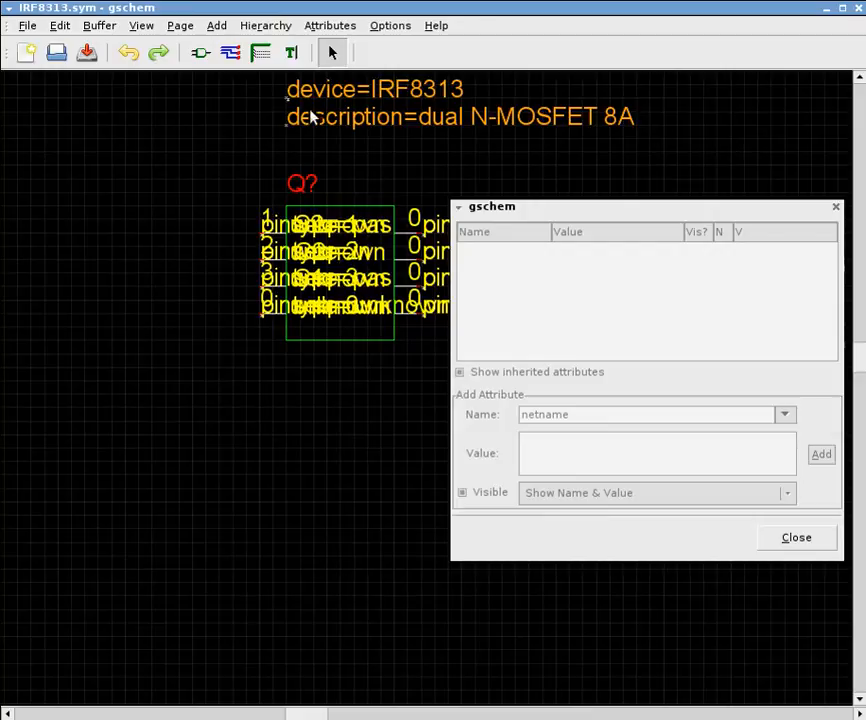
# Delete the description attribute and add it again with the value dual N-MOSFET 8A, set to Show Value Only
pyautogui.click(330, 128)
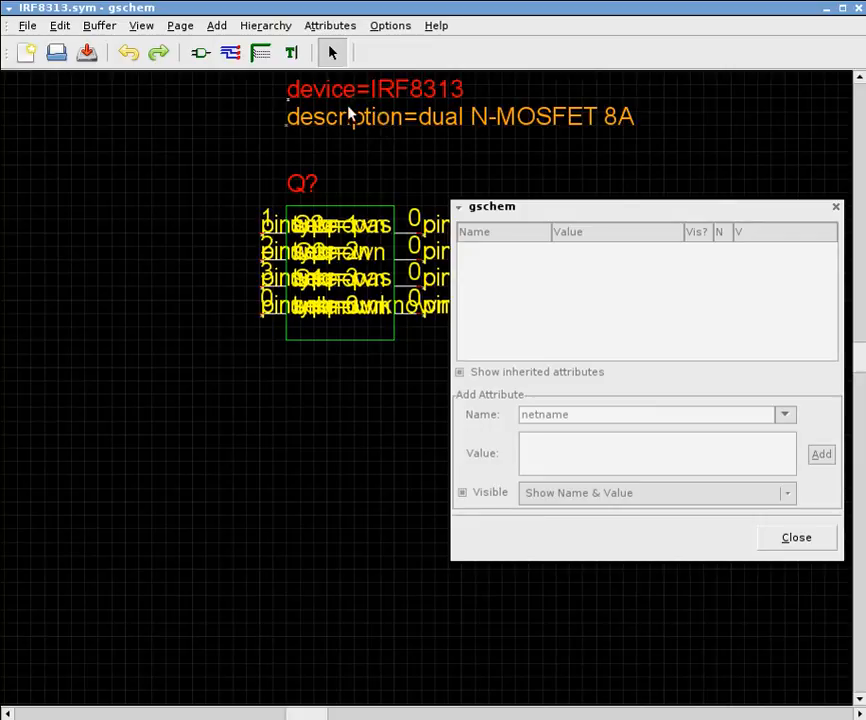
pyautogui.press('Delete')
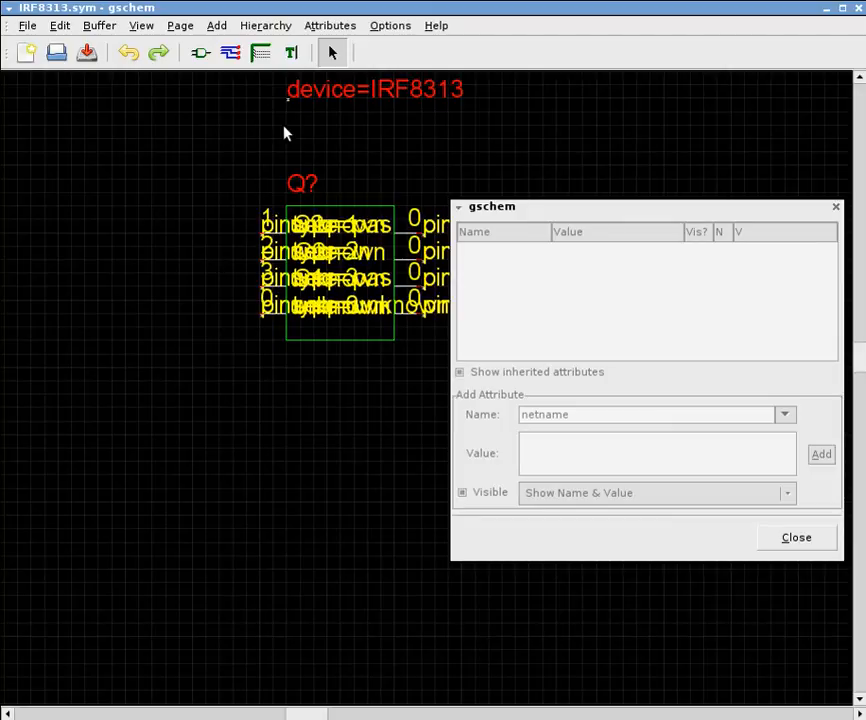
pyautogui.press('a')
pyautogui.press('a')
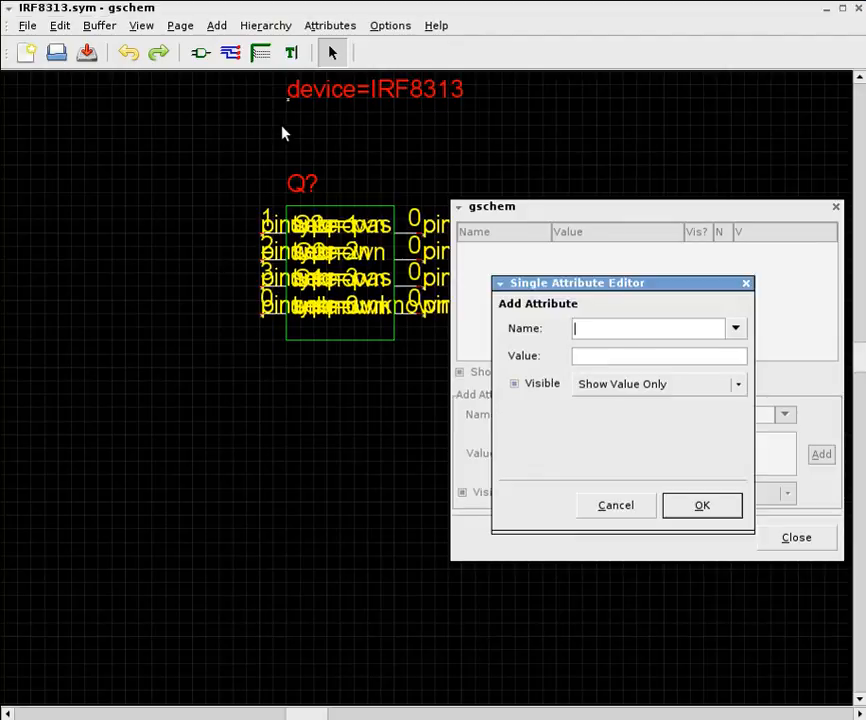
pyautogui.click(738, 333)
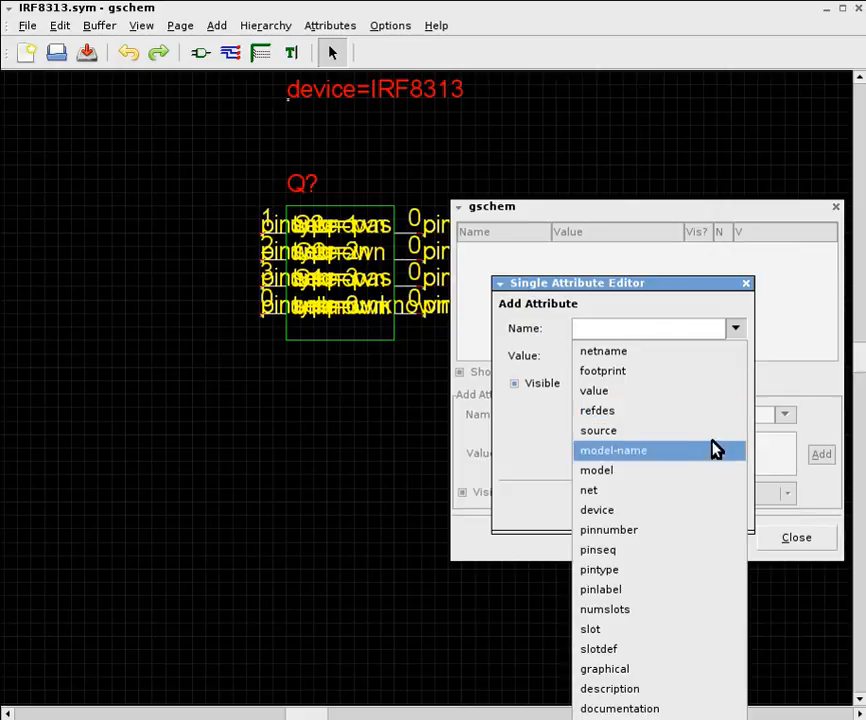
pyautogui.click(731, 692)
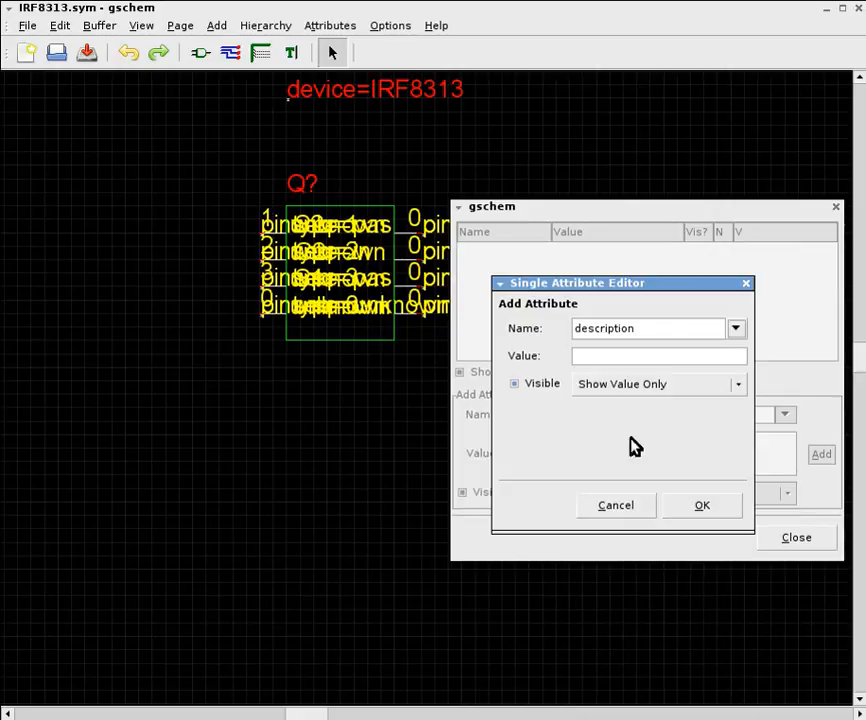
pyautogui.click(640, 356)
pyautogui.write('dual N-MOSFET 8A')
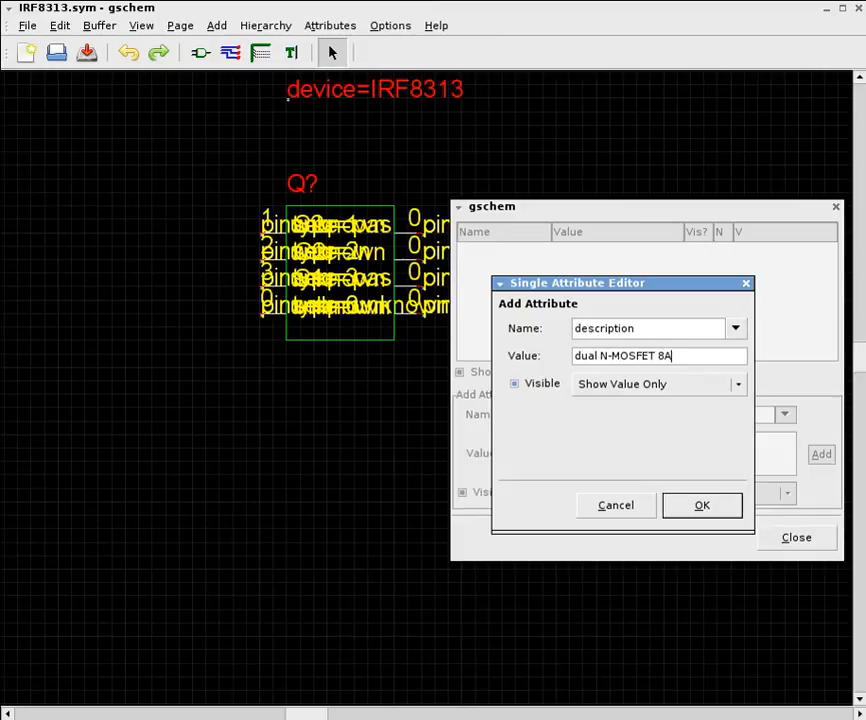
pyautogui.click(712, 509)
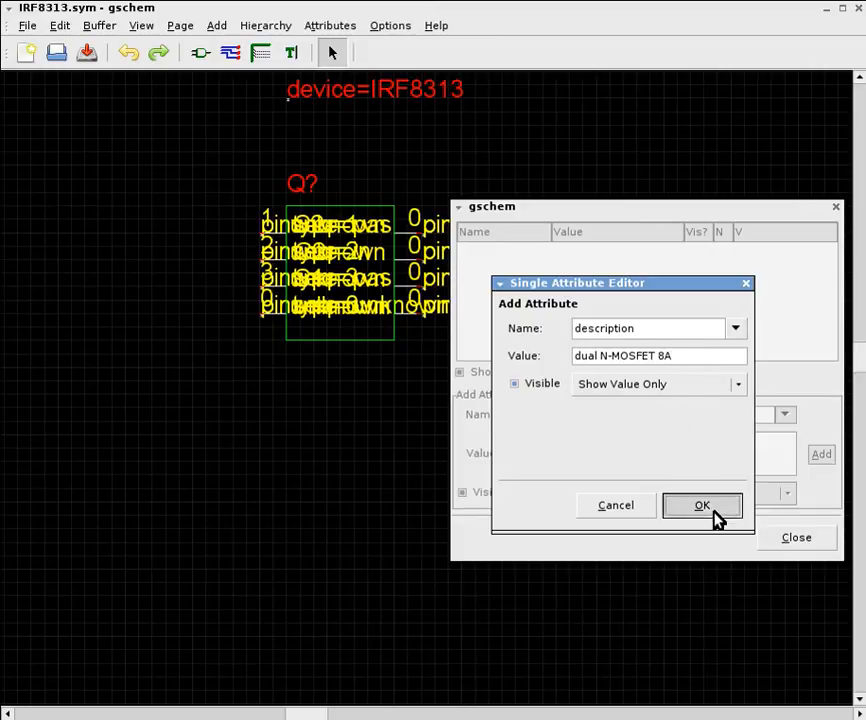
pyautogui.click(406, 160)
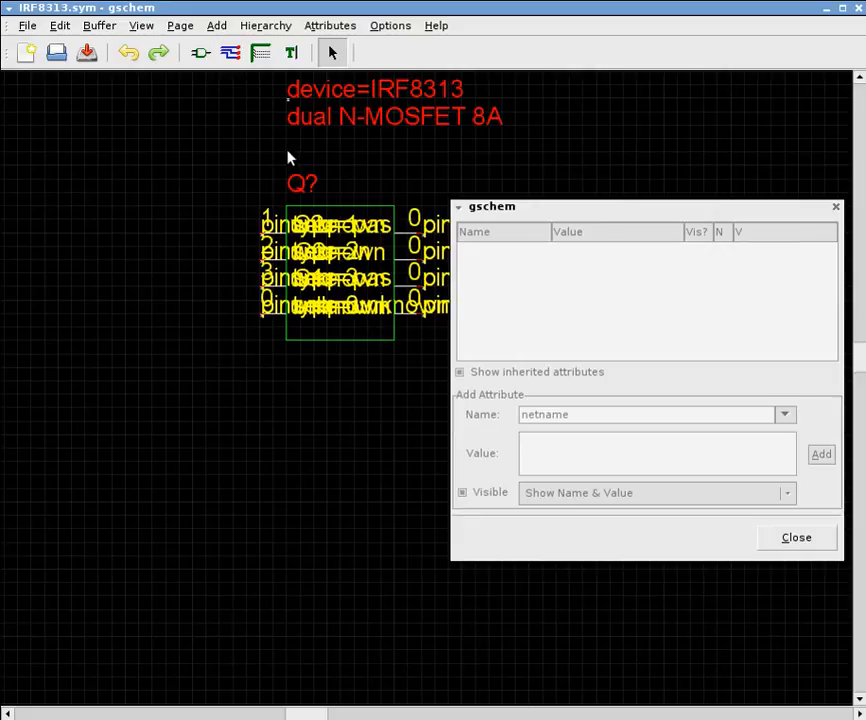
# Add a footprint attribute with the value SO8 below the description, set to Show Name & Value but not visible
pyautogui.press('a')
pyautogui.press('a')
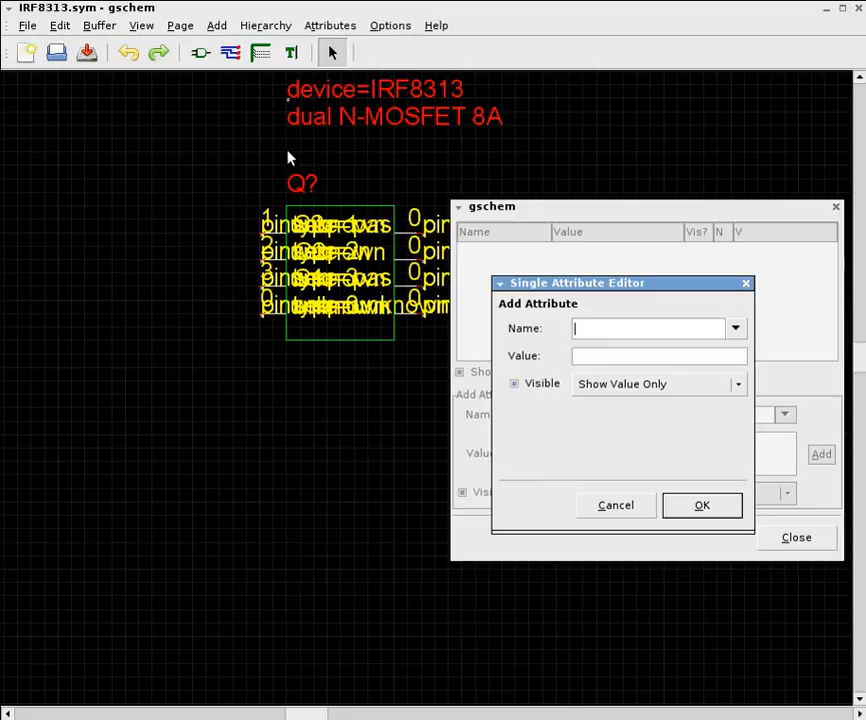
pyautogui.click(737, 332)
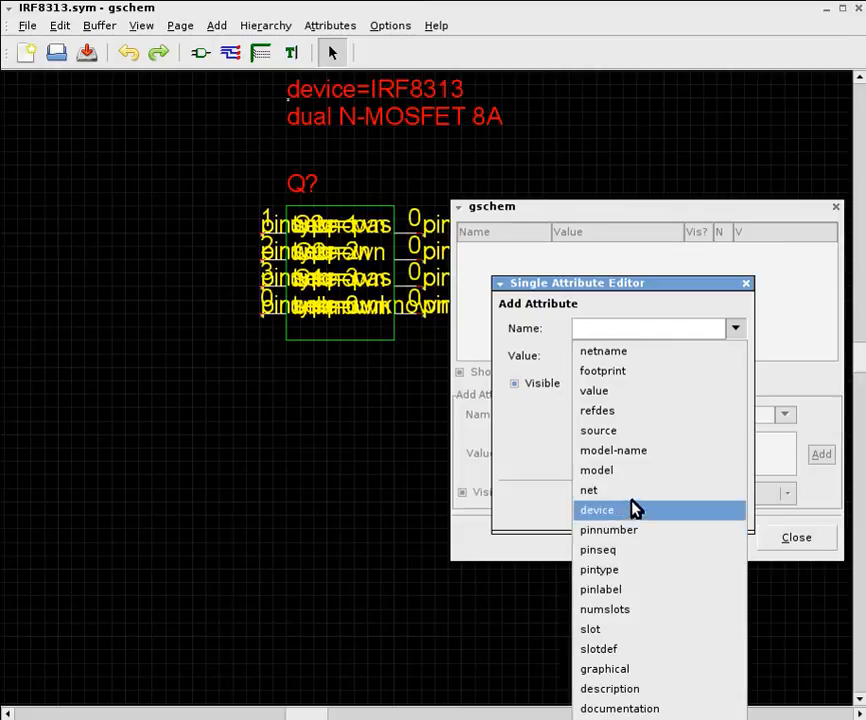
pyautogui.click(633, 372)
pyautogui.click(634, 355)
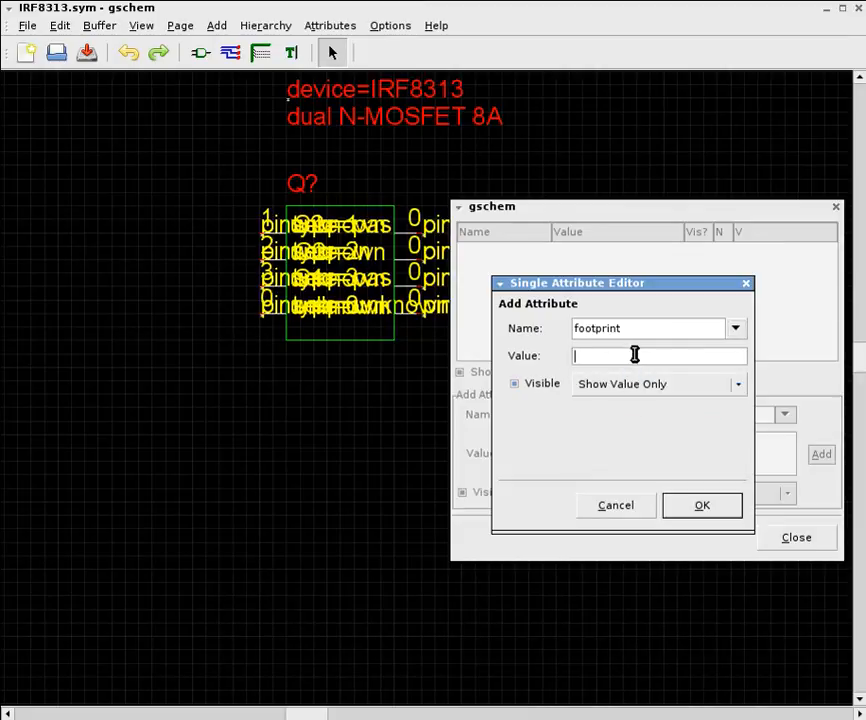
pyautogui.write('SO8')
pyautogui.click(650, 386)
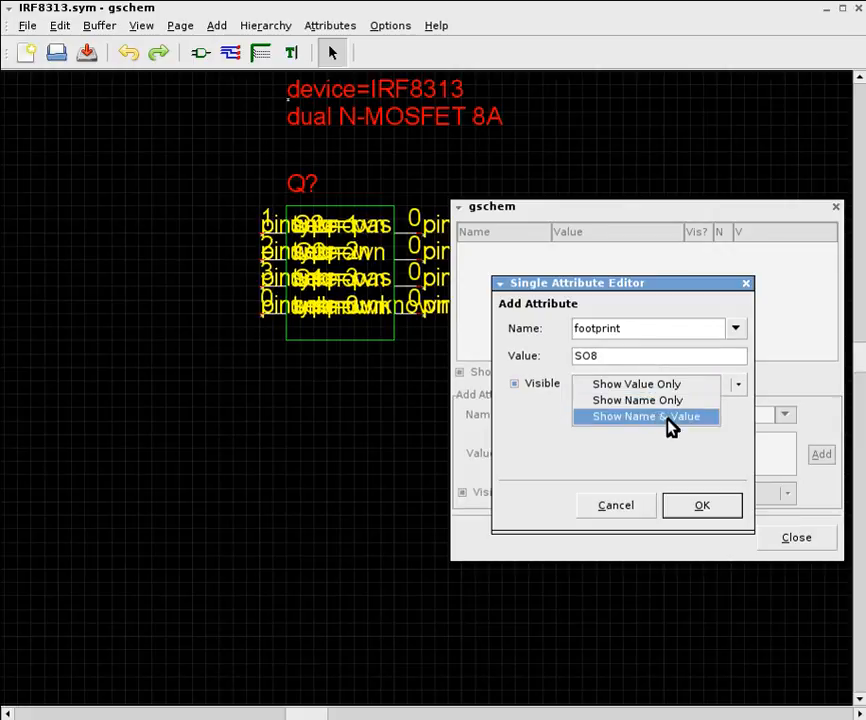
pyautogui.click(667, 418)
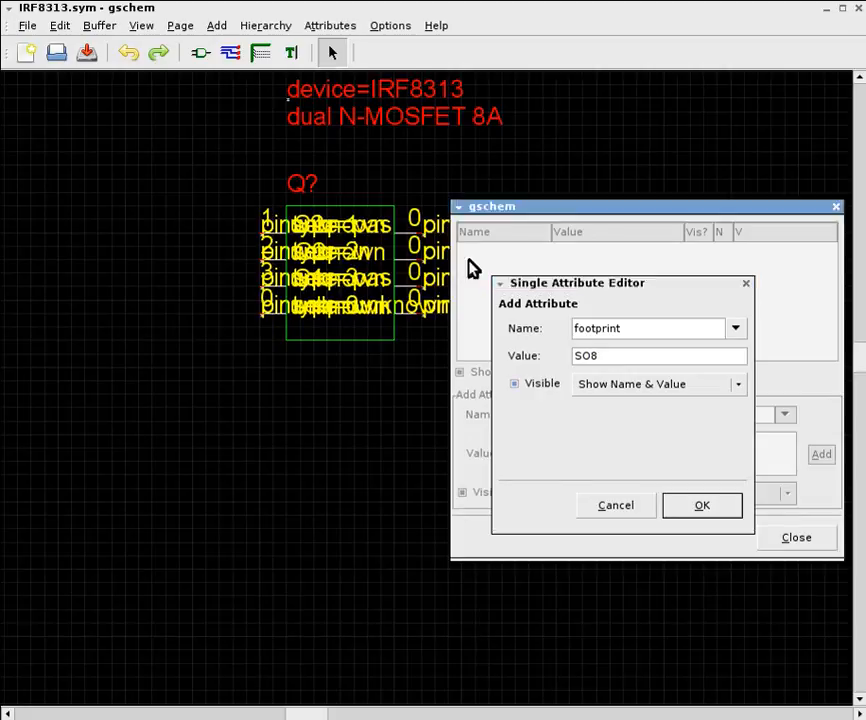
pyautogui.click(514, 384)
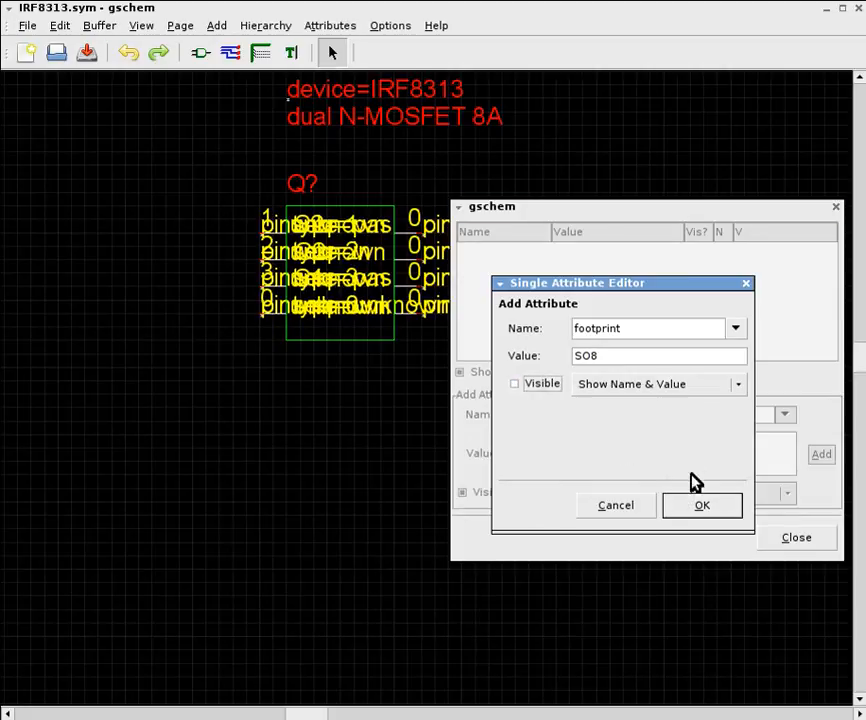
pyautogui.click(702, 508)
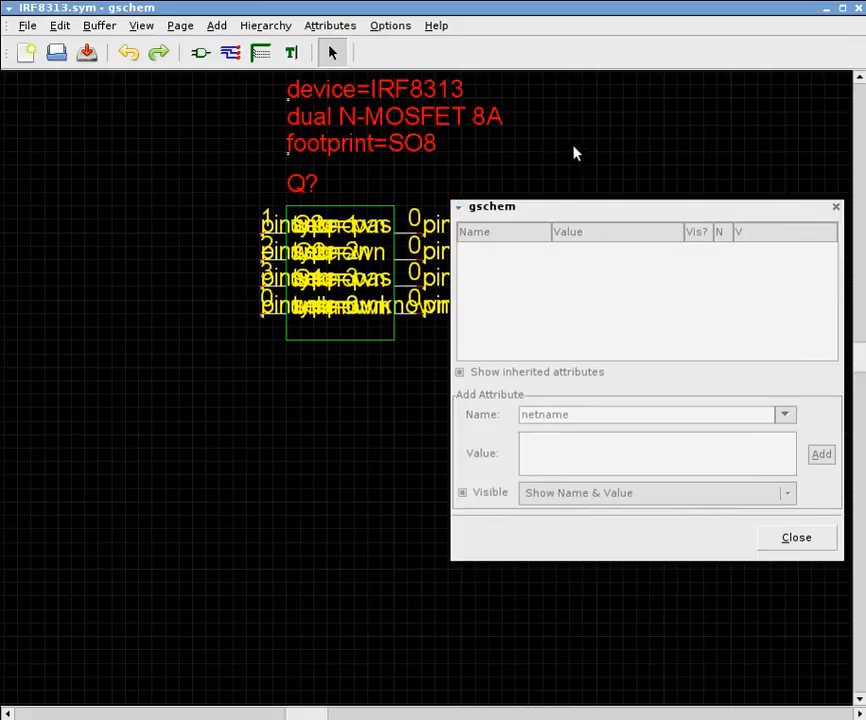
# Set the description attribute to show both its name and its value
pyautogui.click(435, 112)
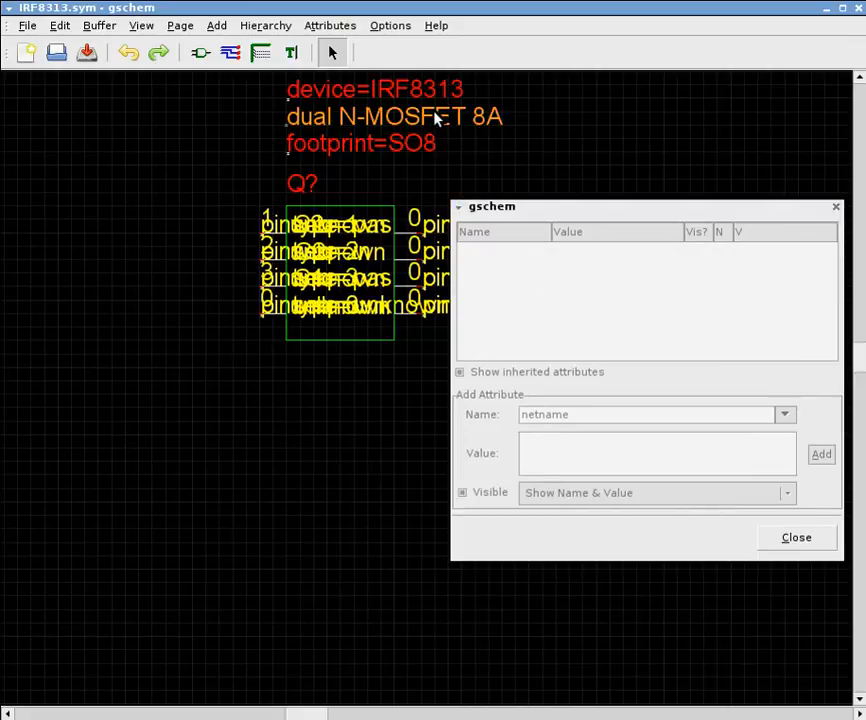
pyautogui.press('e')
pyautogui.press('t')
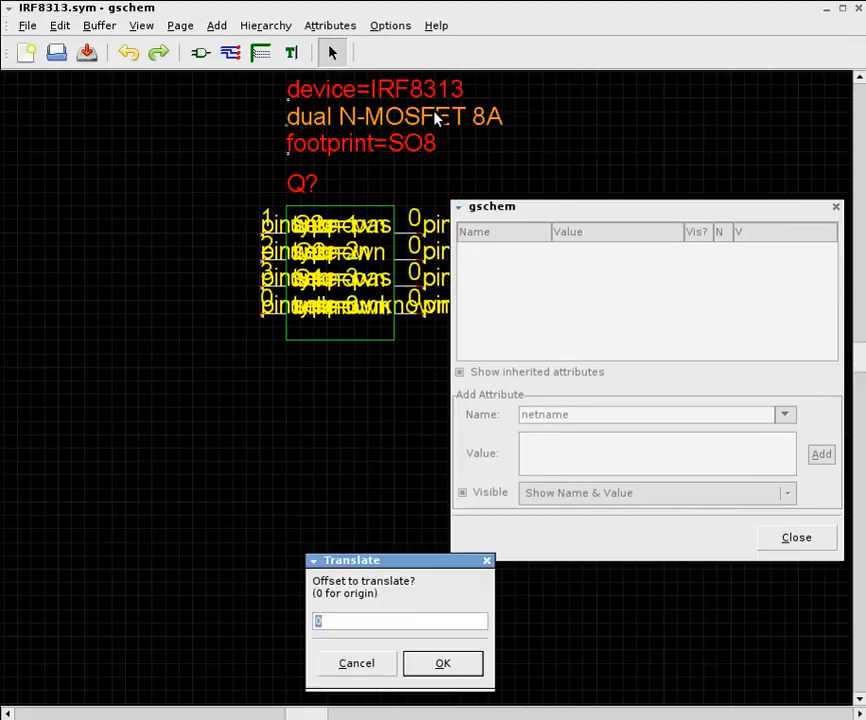
pyautogui.click(352, 668)
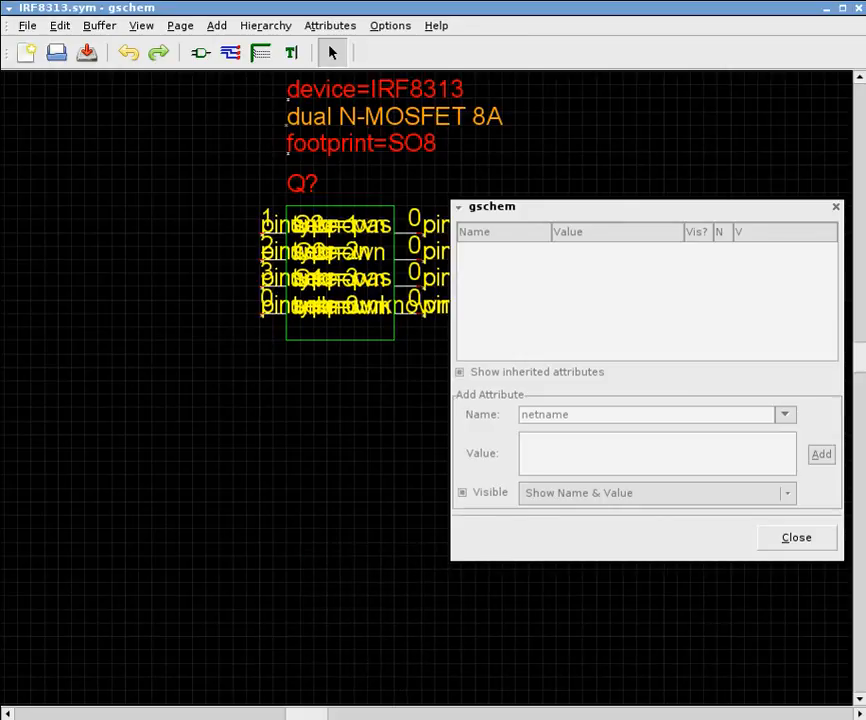
pyautogui.click(57, 27)
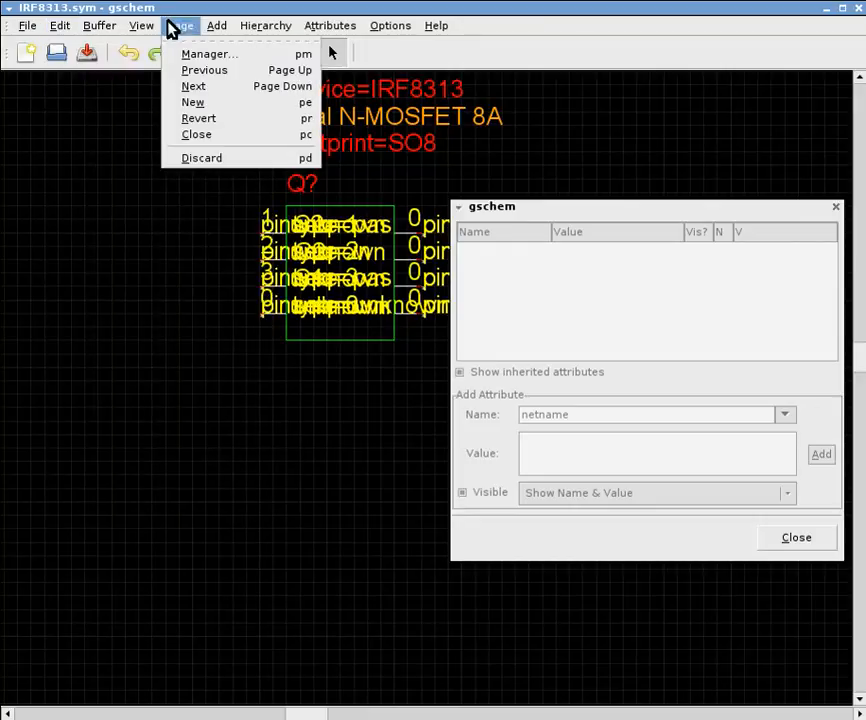
pyautogui.moveTo(335, 29)
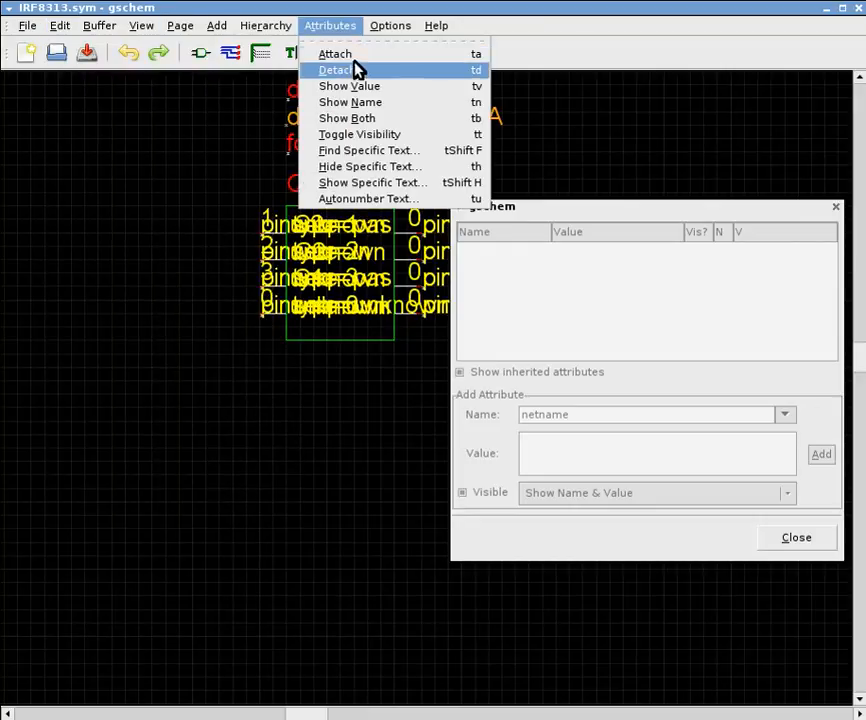
pyautogui.click(378, 120)
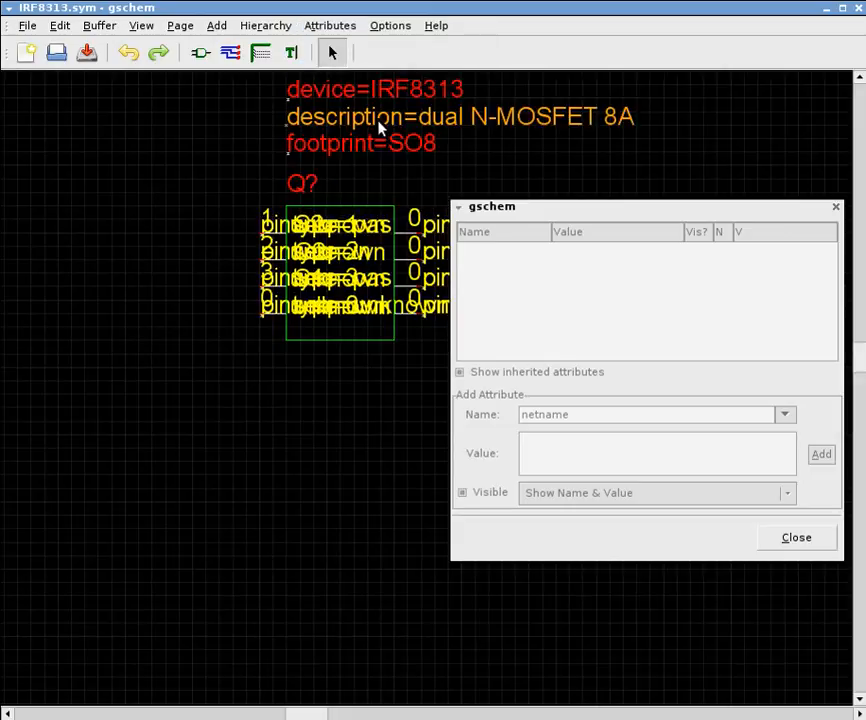
pyautogui.click(342, 30)
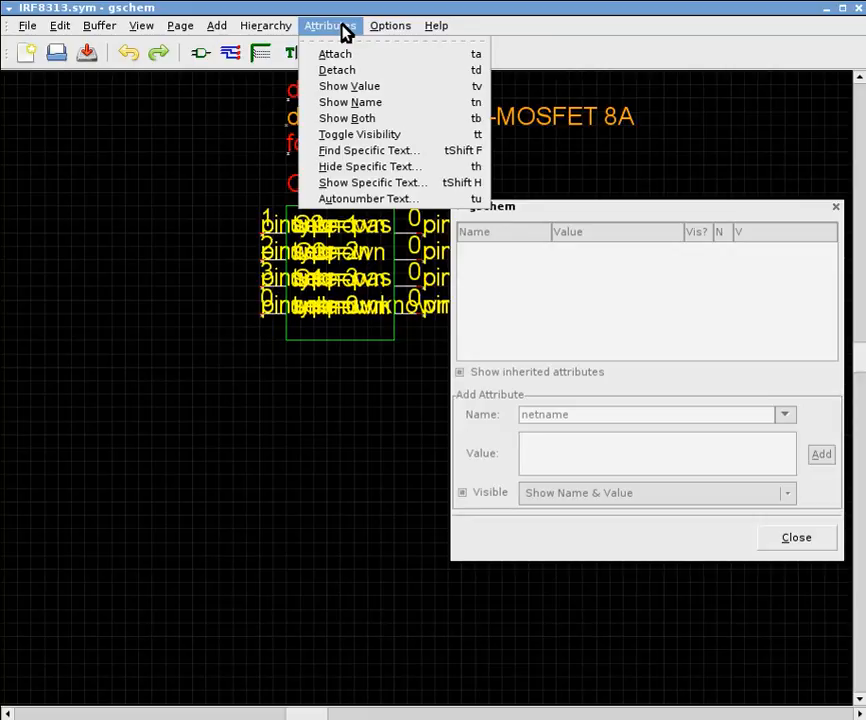
pyautogui.click(390, 168)
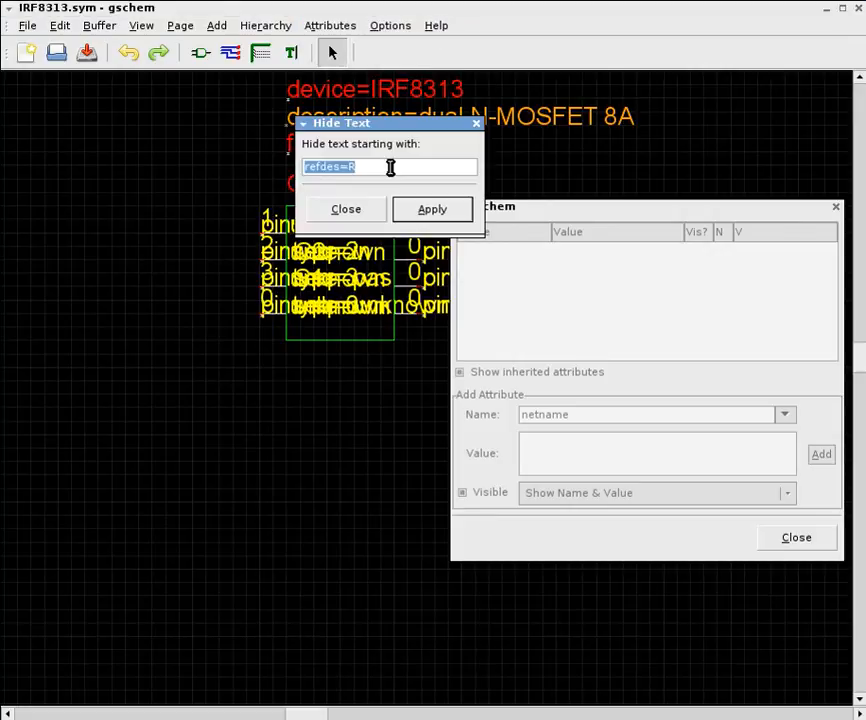
pyautogui.click(364, 216)
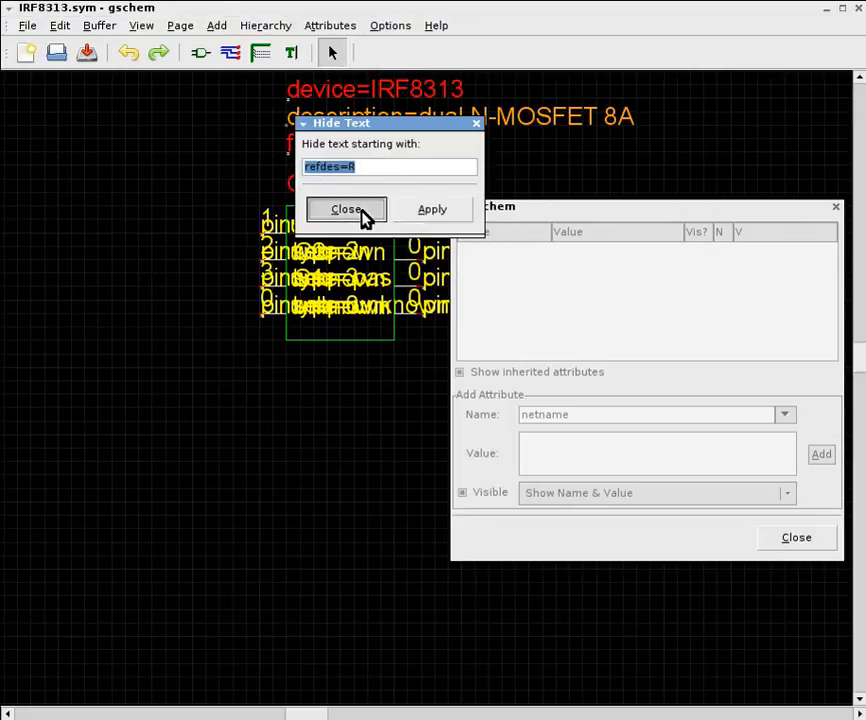
# Toggle the description attribute's visibility so it is invisible, and deselect it
pyautogui.click(338, 28)
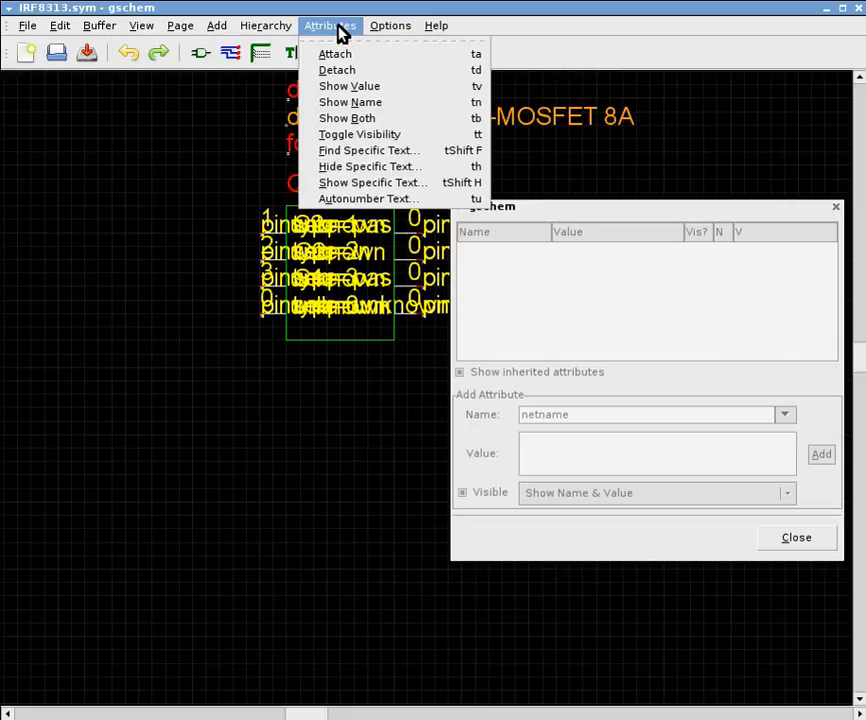
pyautogui.click(395, 135)
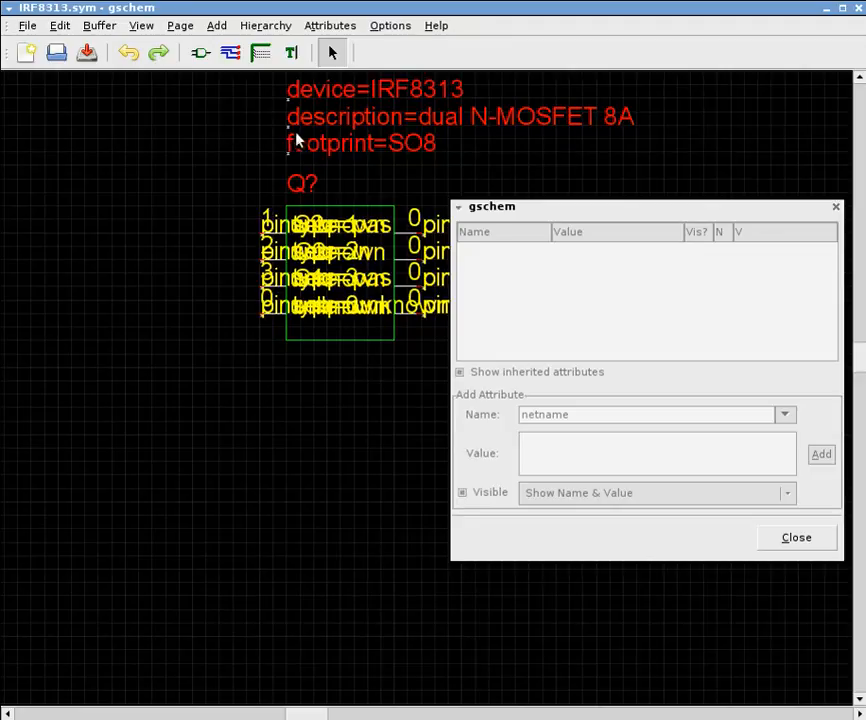
# Open the list of editing commands for the symbol
pyautogui.click(62, 27)
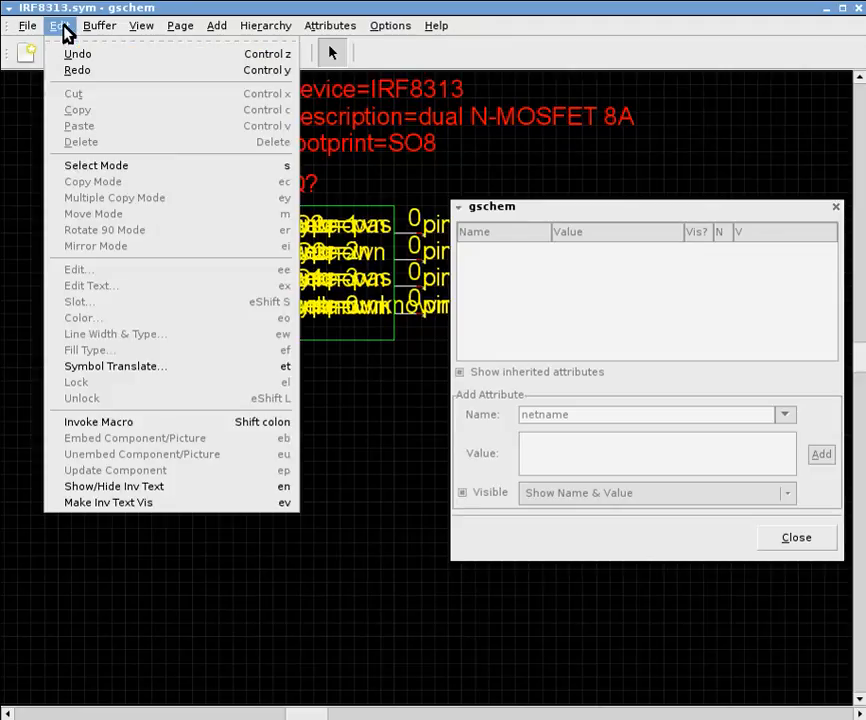